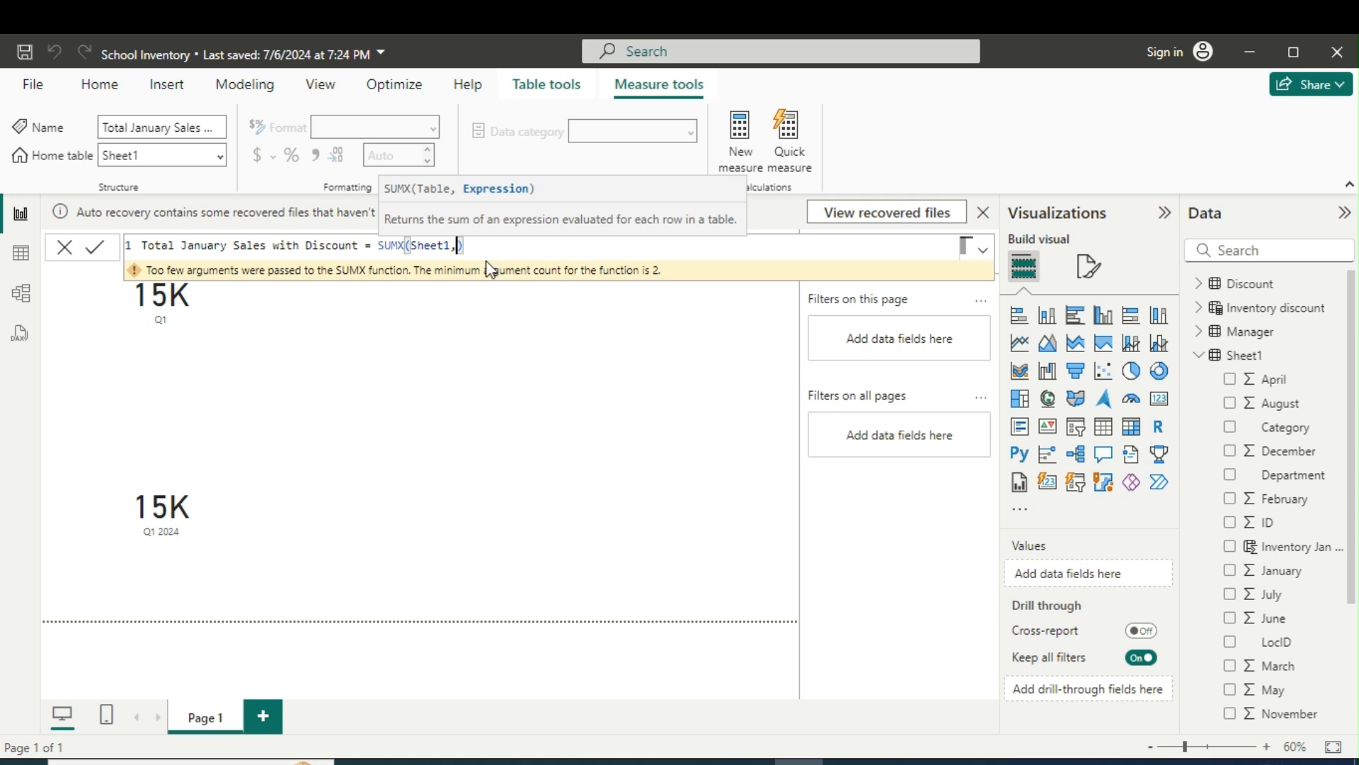
# - Complete the Total January Sales with Discount measure with the expression Sheet1[January]*0.9 inside SUMX
pyautogui.write('janu')
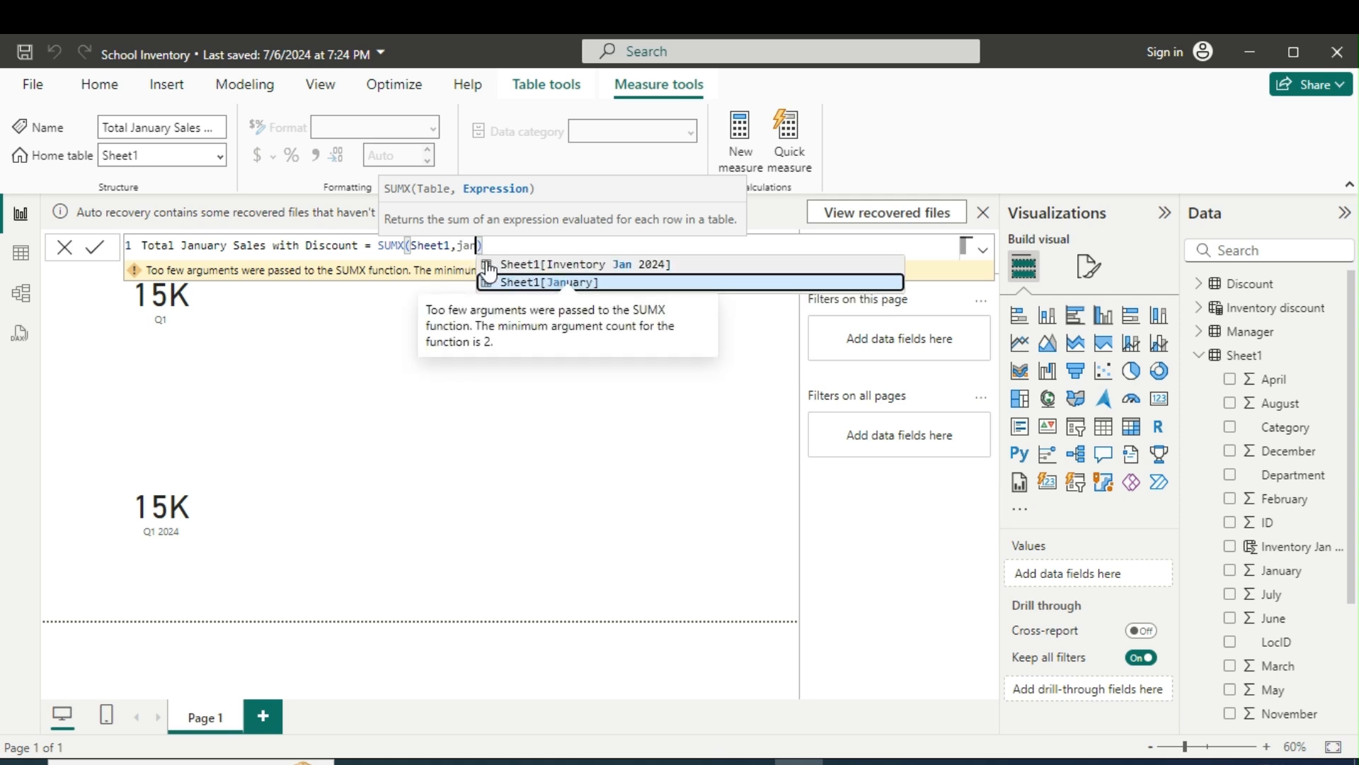
pyautogui.click(562, 267)
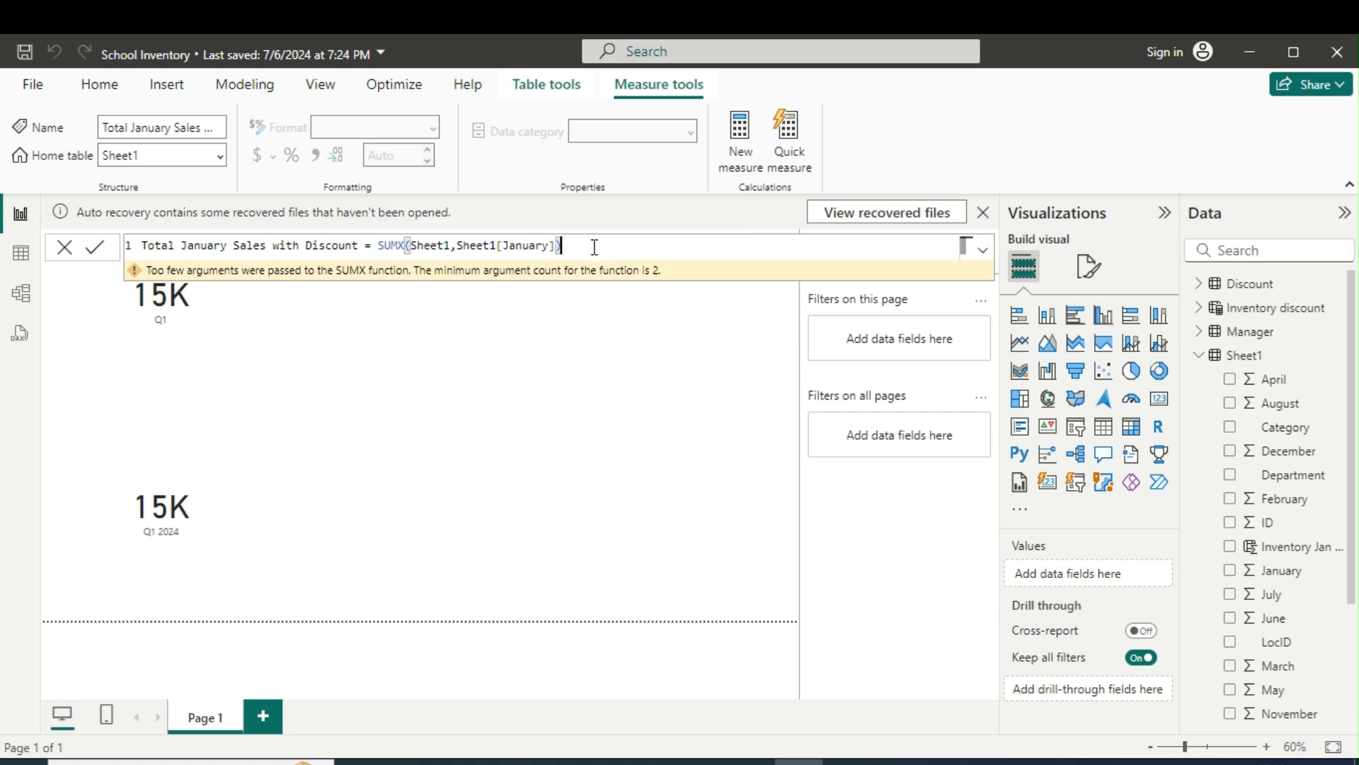
pyautogui.click(555, 245)
pyautogui.write('*0.9')
pyautogui.press('Return')
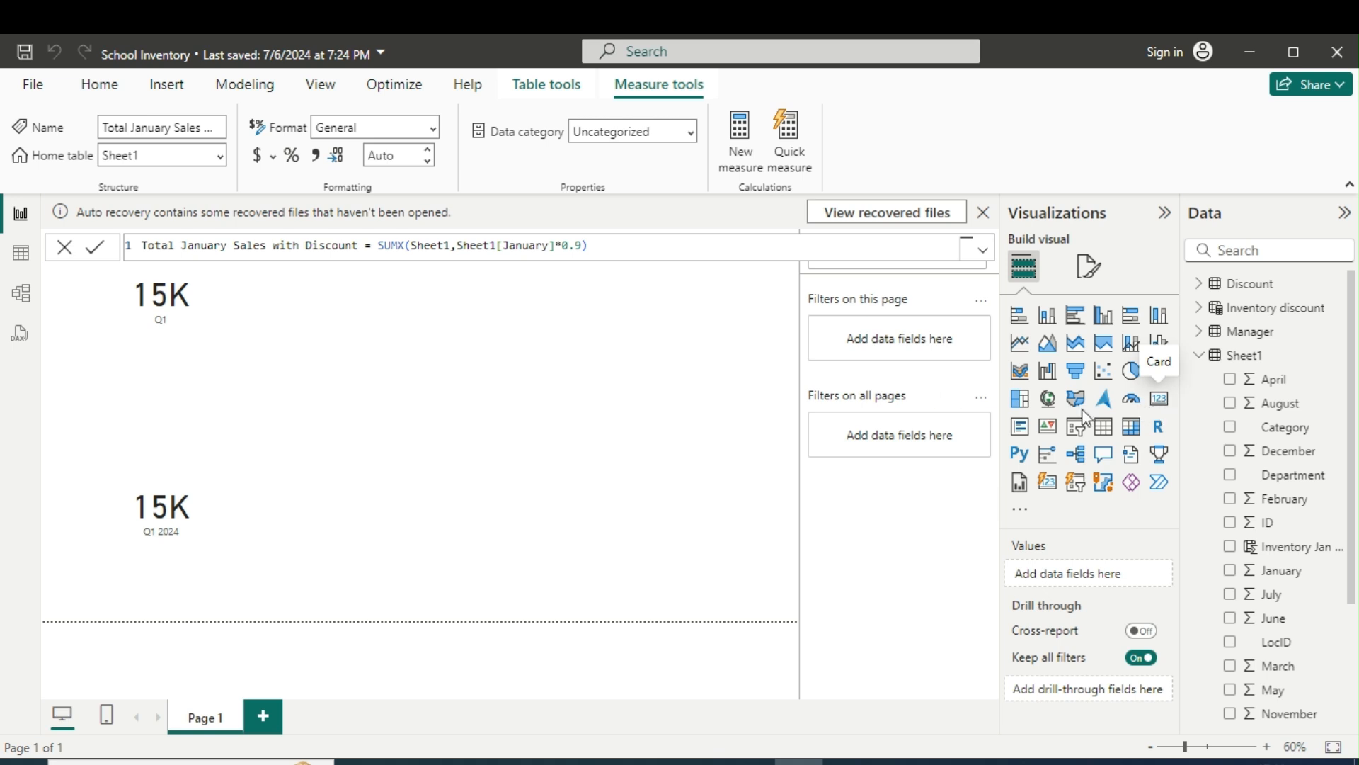
# - Add a card visual to the report page showing the Total January Sales with Discount measure
pyautogui.click(1161, 403)
pyautogui.scroll(-3, 1226, 725)
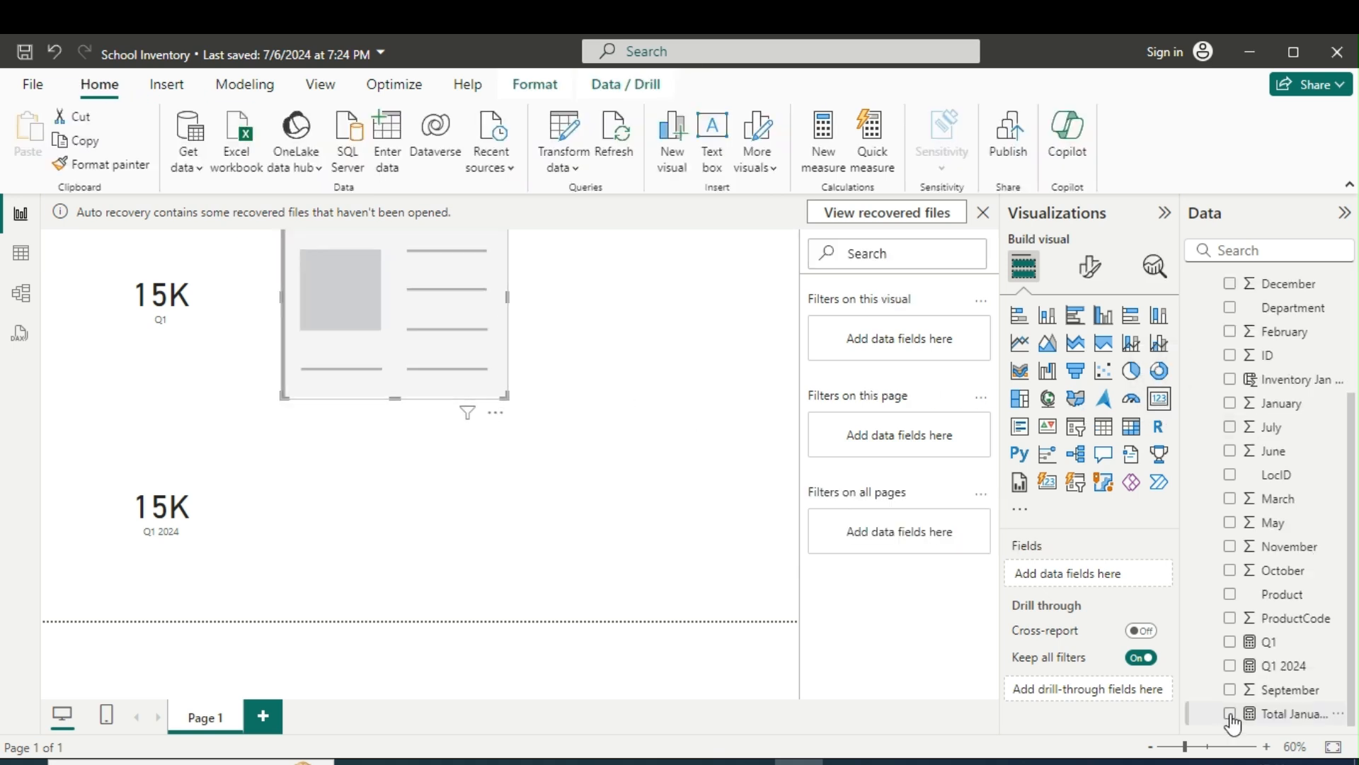
pyautogui.click(1230, 713)
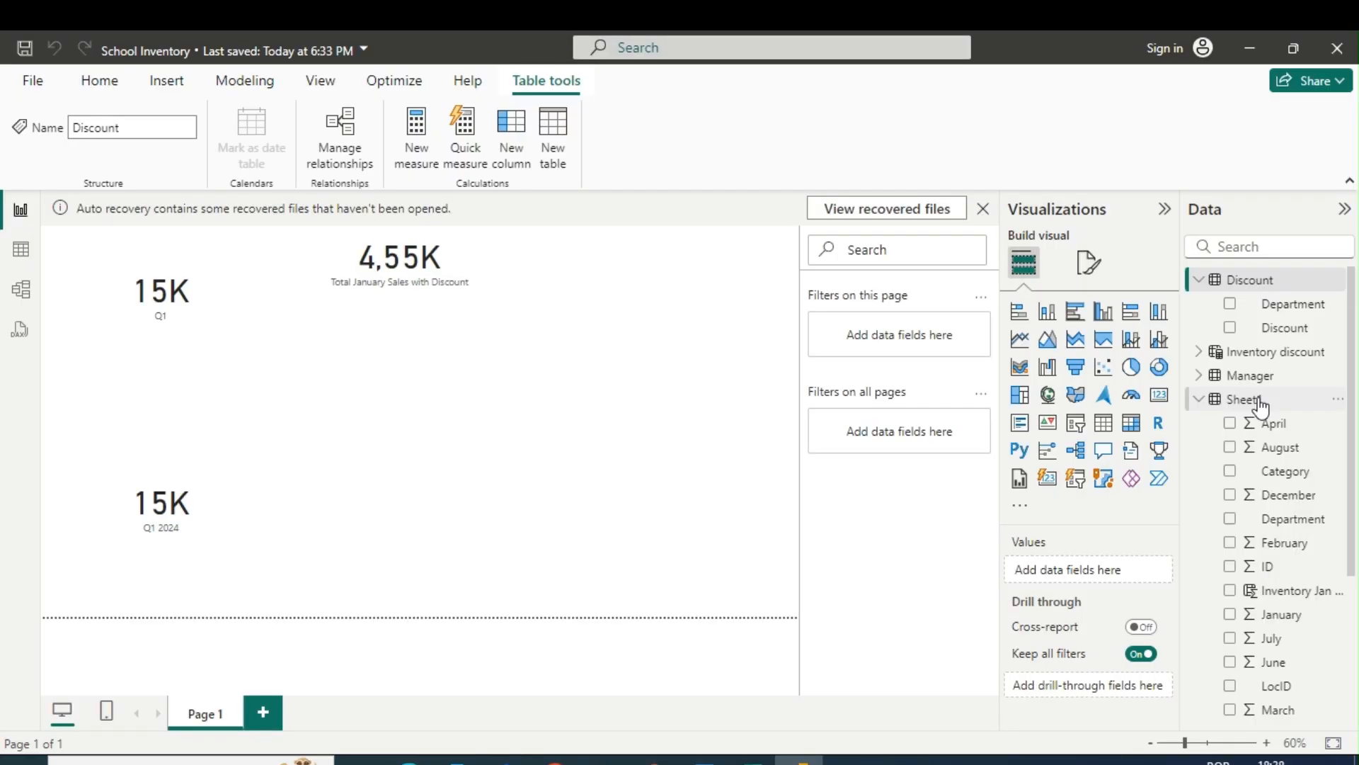
# - Create a measure in Sheet1 defined as Average January 2024 = AVERAGEX(Sheet1, Sheet1[January])
pyautogui.click(1310, 398)
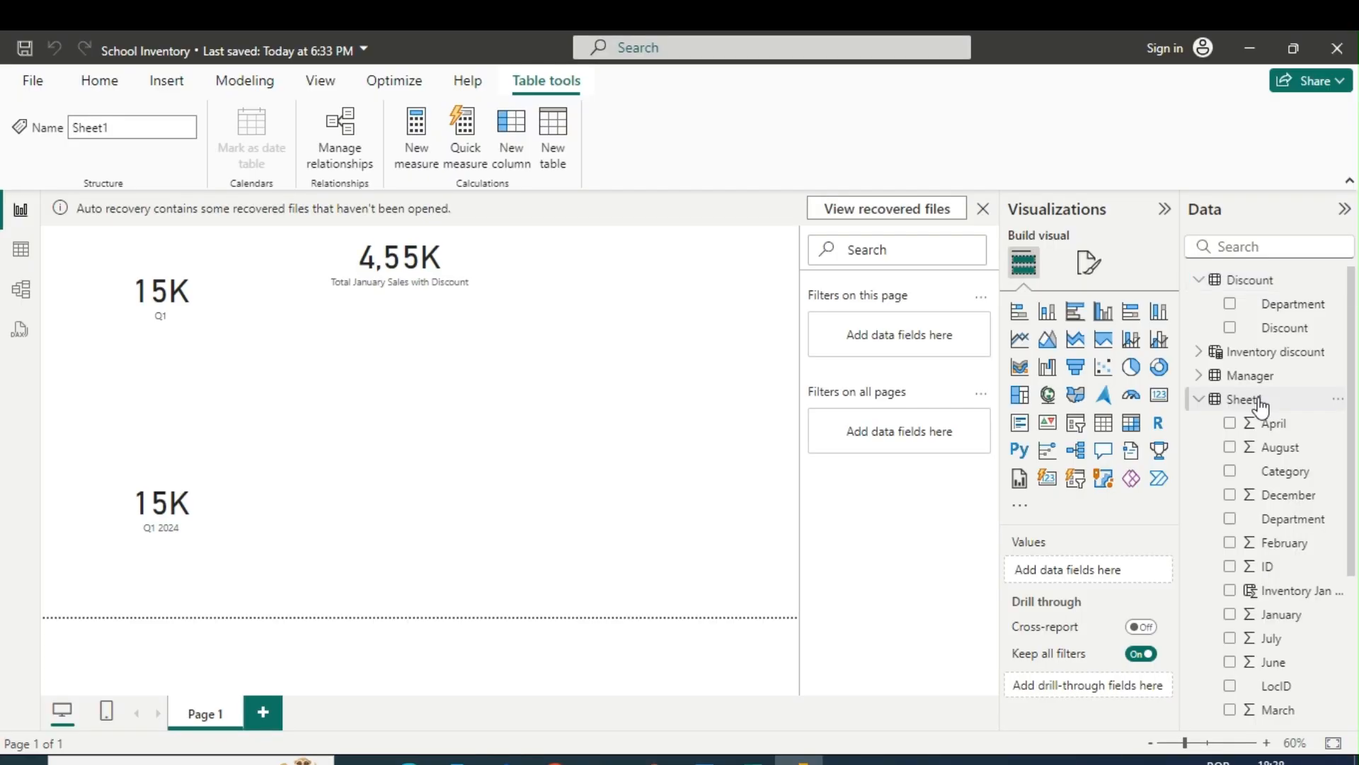
pyautogui.click(1338, 400)
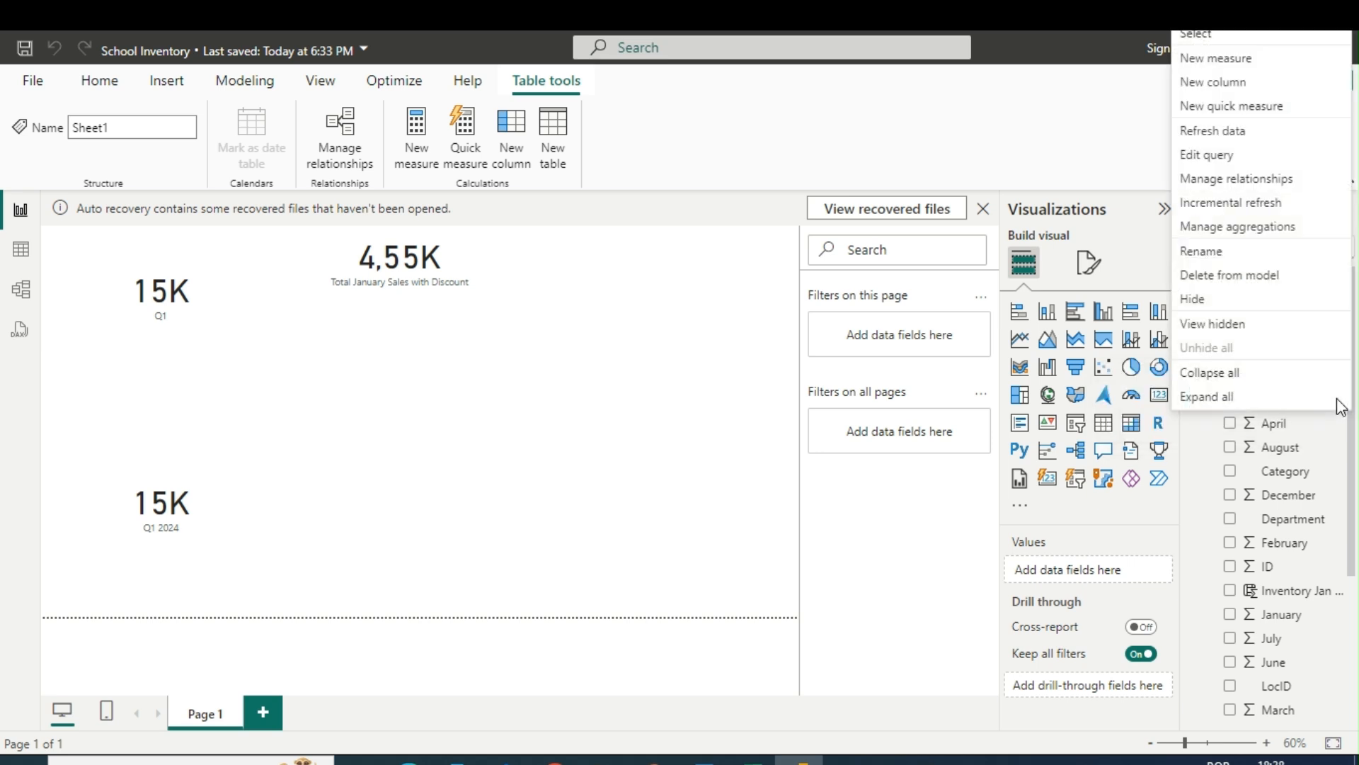
pyautogui.click(1254, 63)
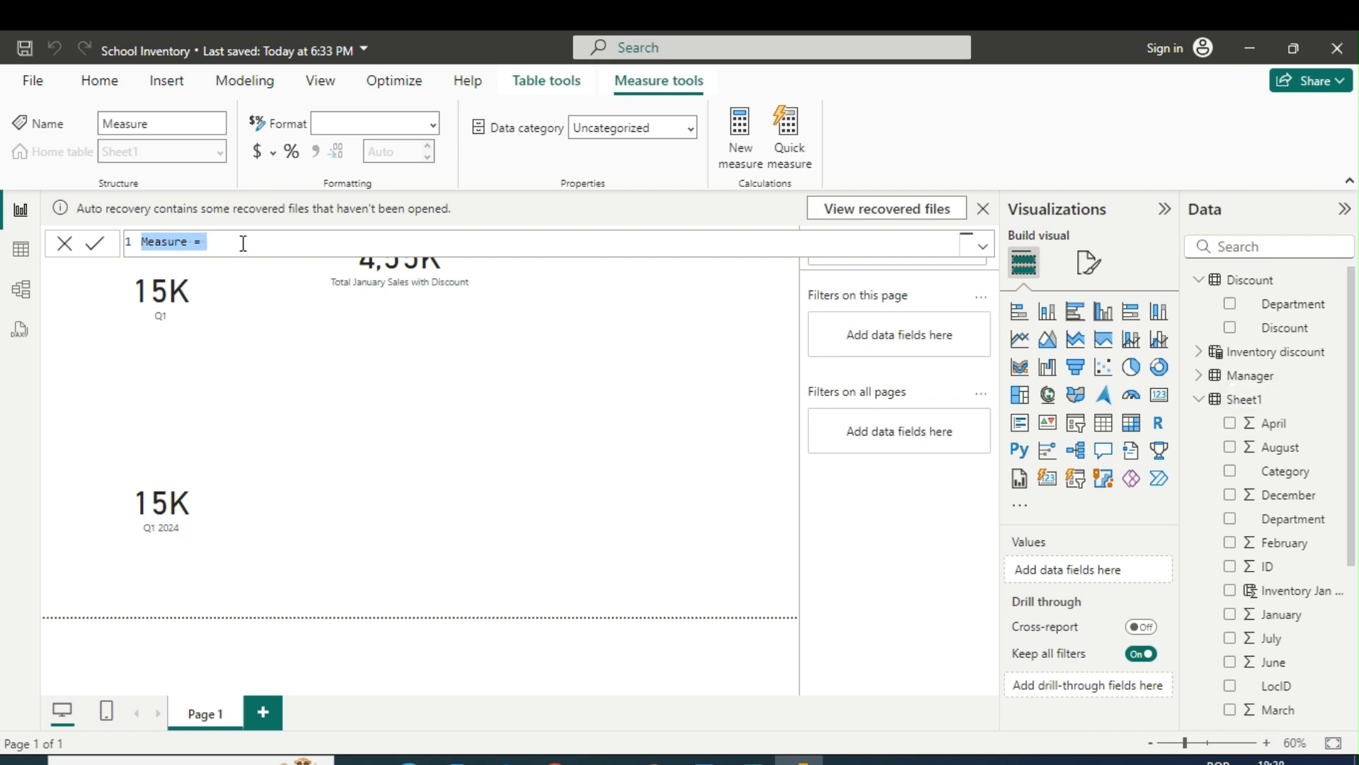
pyautogui.write('Average January 2024 =')
pyautogui.write('avera')
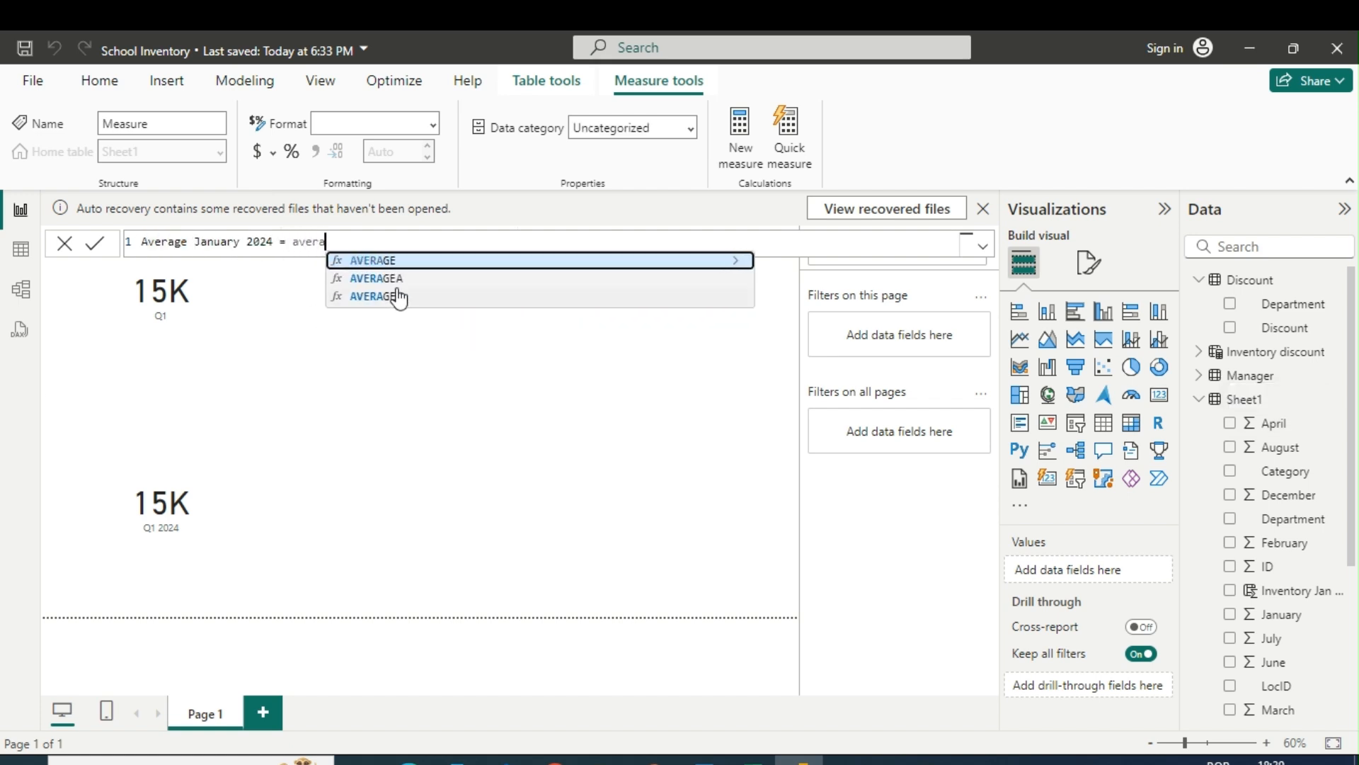
pyautogui.click(388, 296)
pyautogui.write('she')
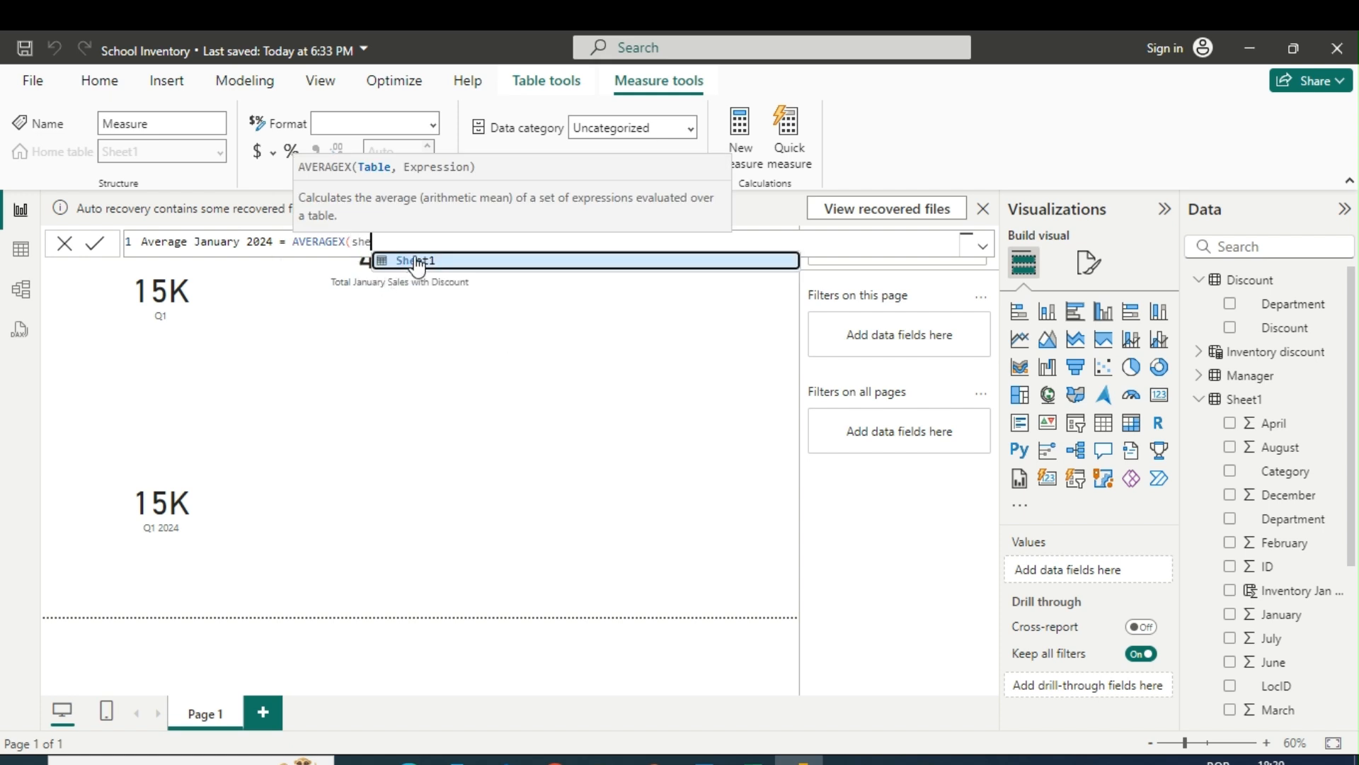
pyautogui.click(417, 260)
pyautogui.write(', jan')
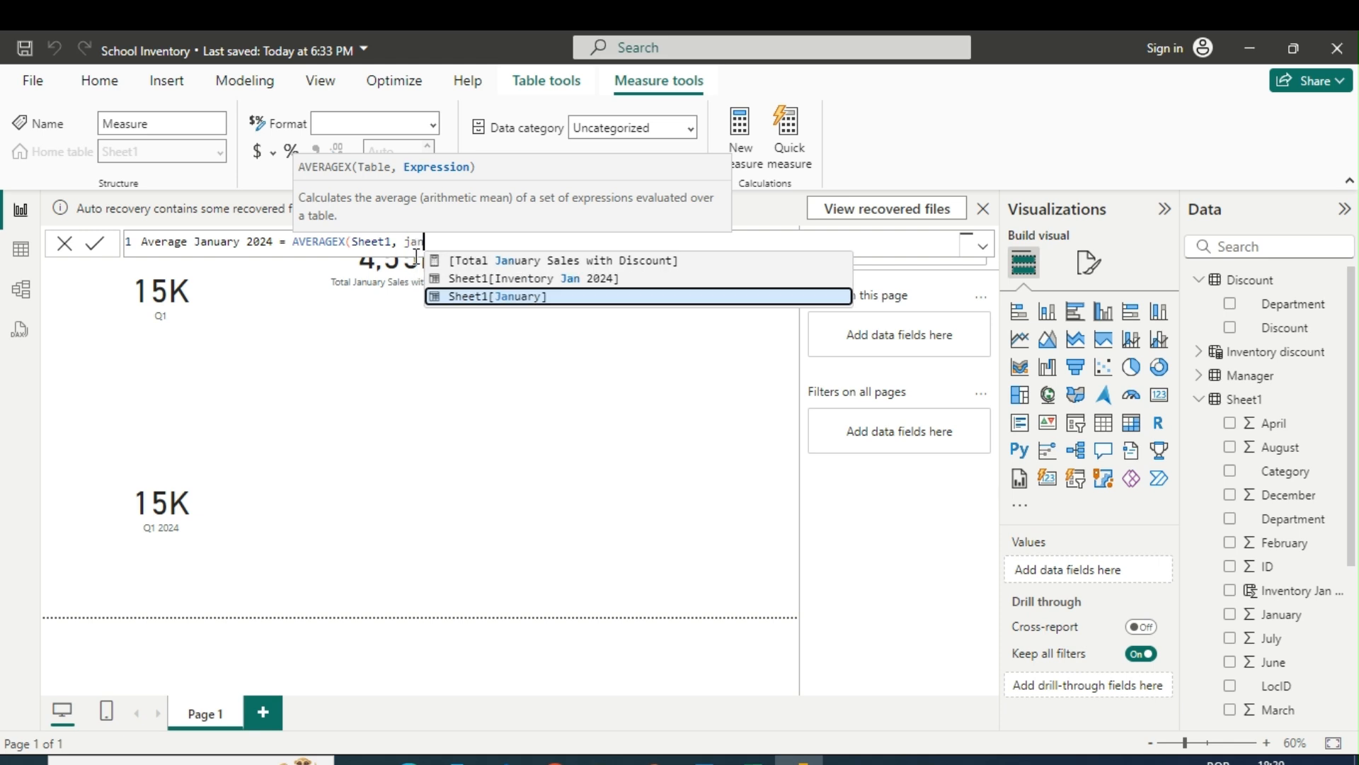
pyautogui.click(463, 300)
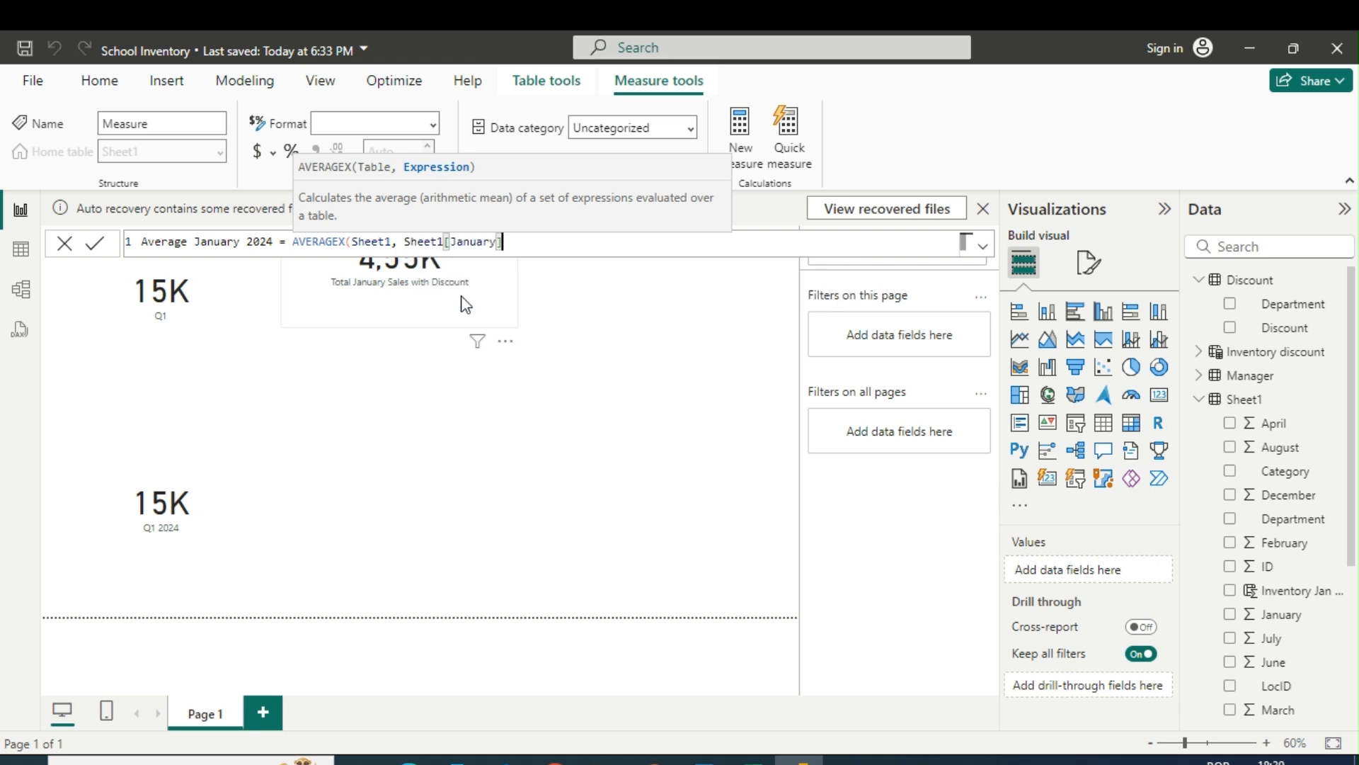
pyautogui.write(')')
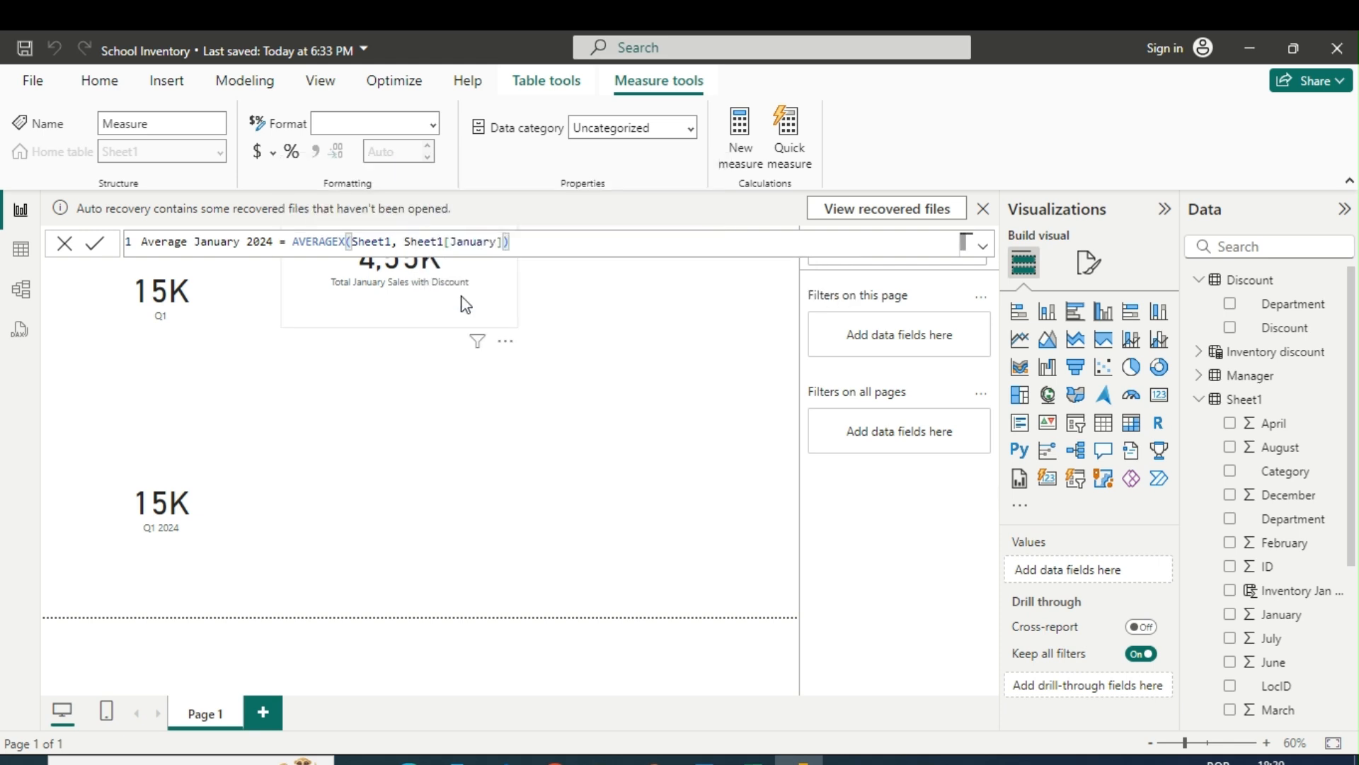
pyautogui.click(94, 252)
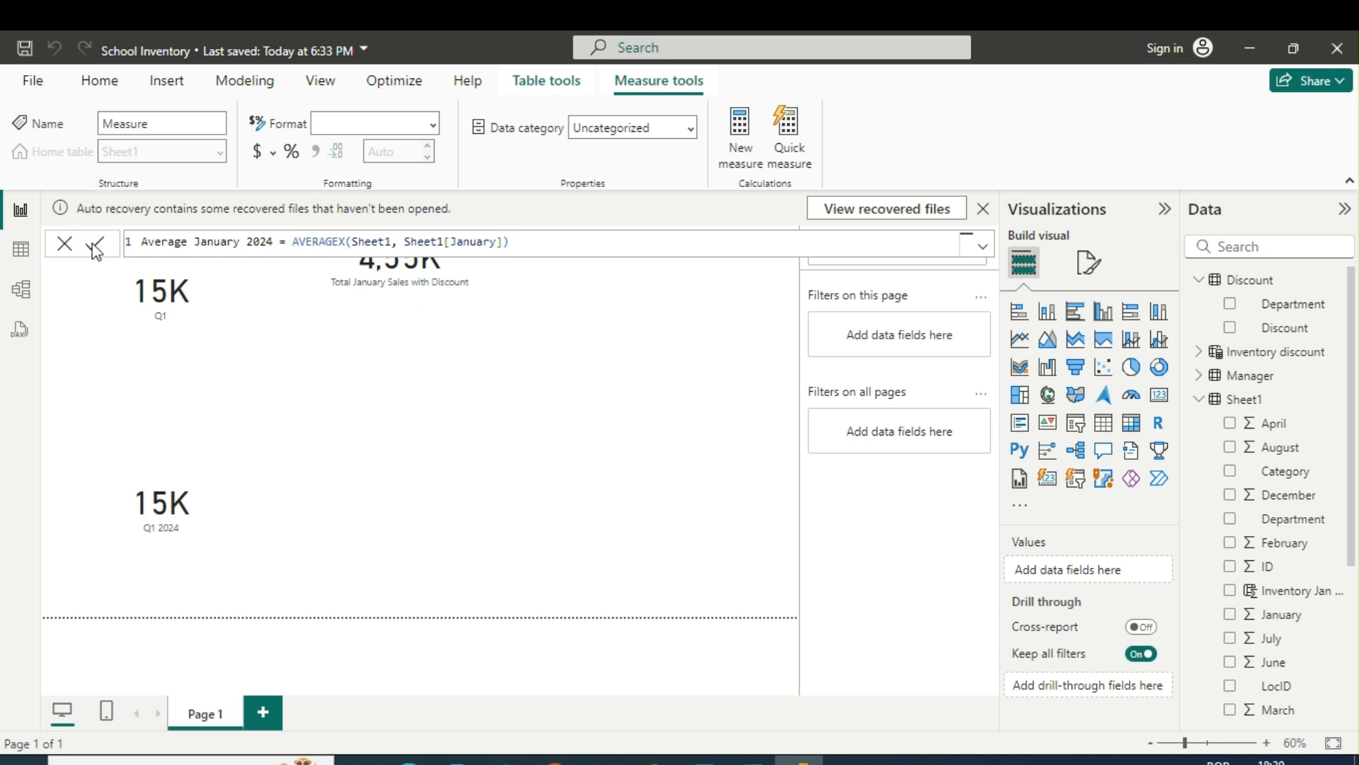
# - Add a card visual to the report page showing the Average January 2024 measure
pyautogui.click(1161, 397)
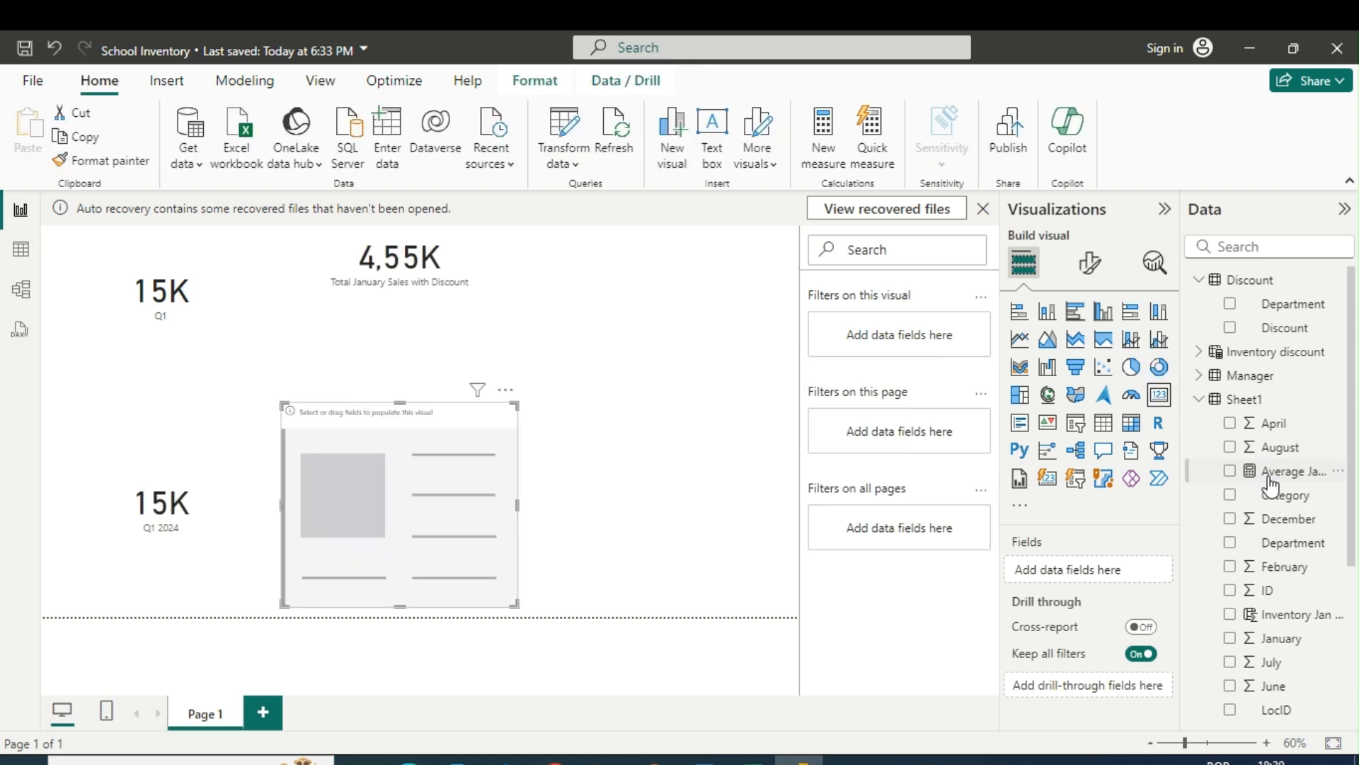
pyautogui.click(1229, 472)
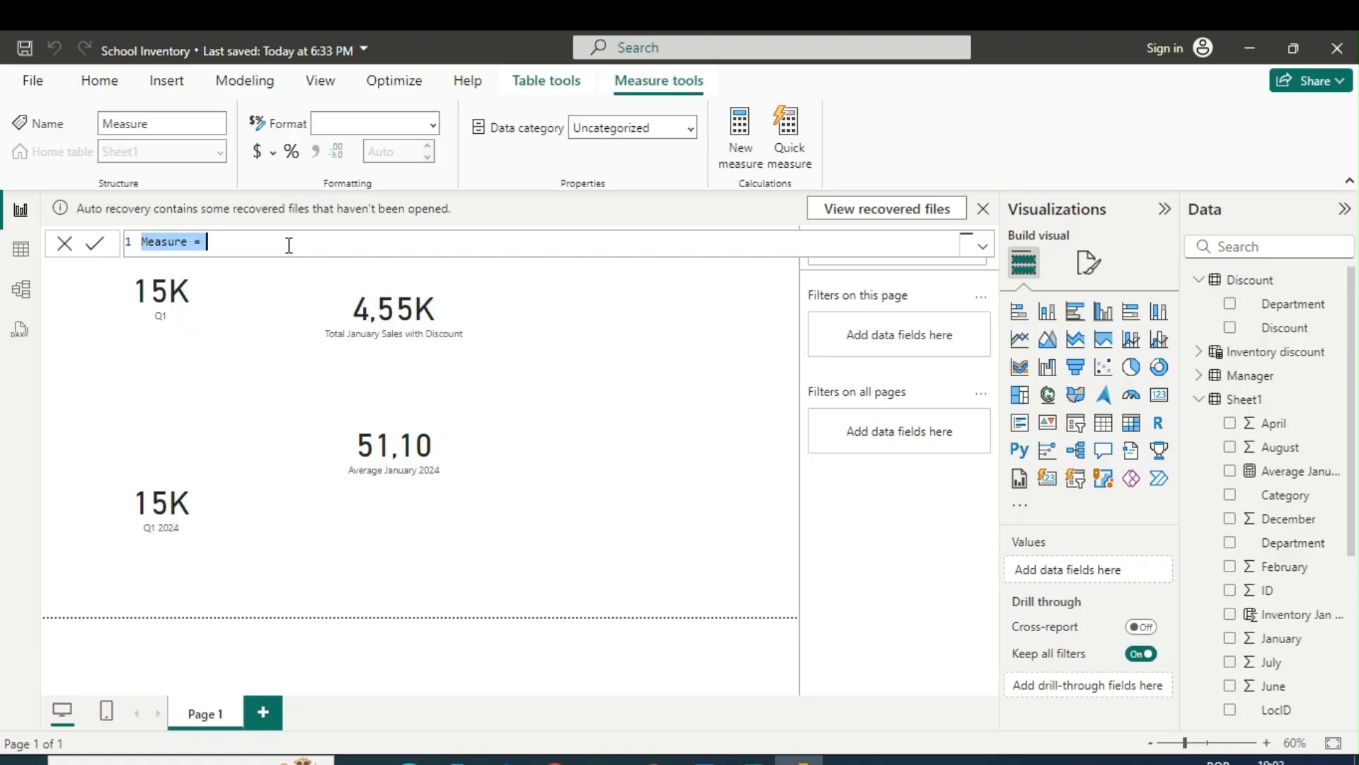
# - Define the new measure as Total January Sales Count = COUNT('Sheet1'[January]) and show it in a new card
pyautogui.write("Total January Sales Count = COUNT('Sheet1'[January])")
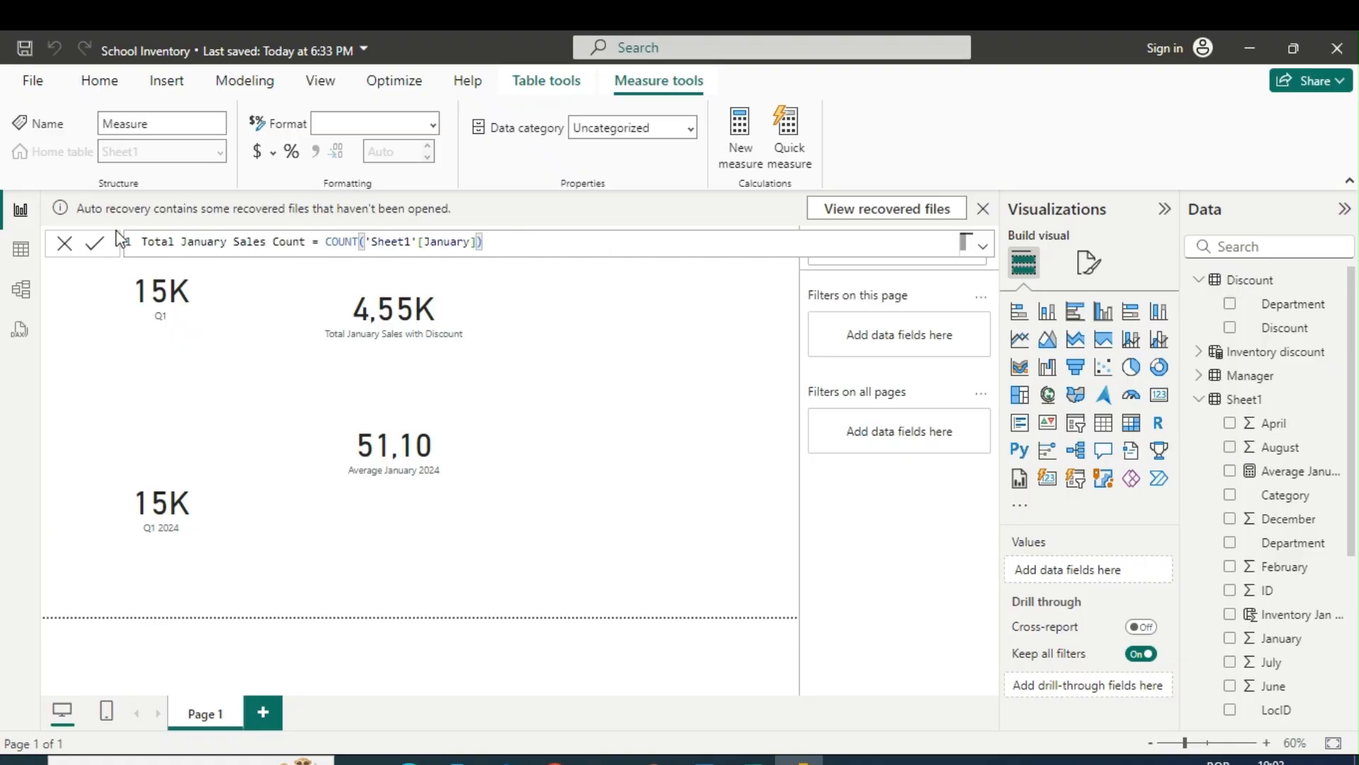
pyautogui.click(97, 243)
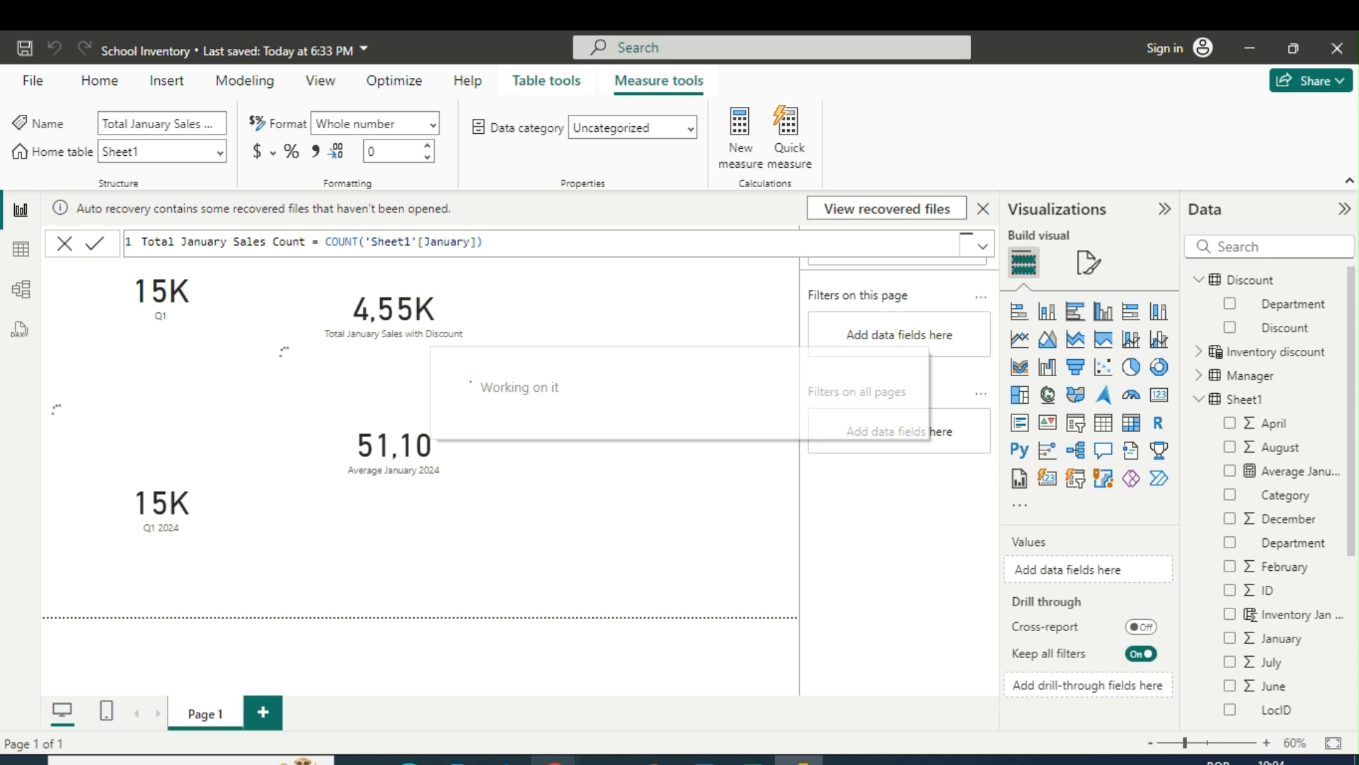
pyautogui.click(1162, 398)
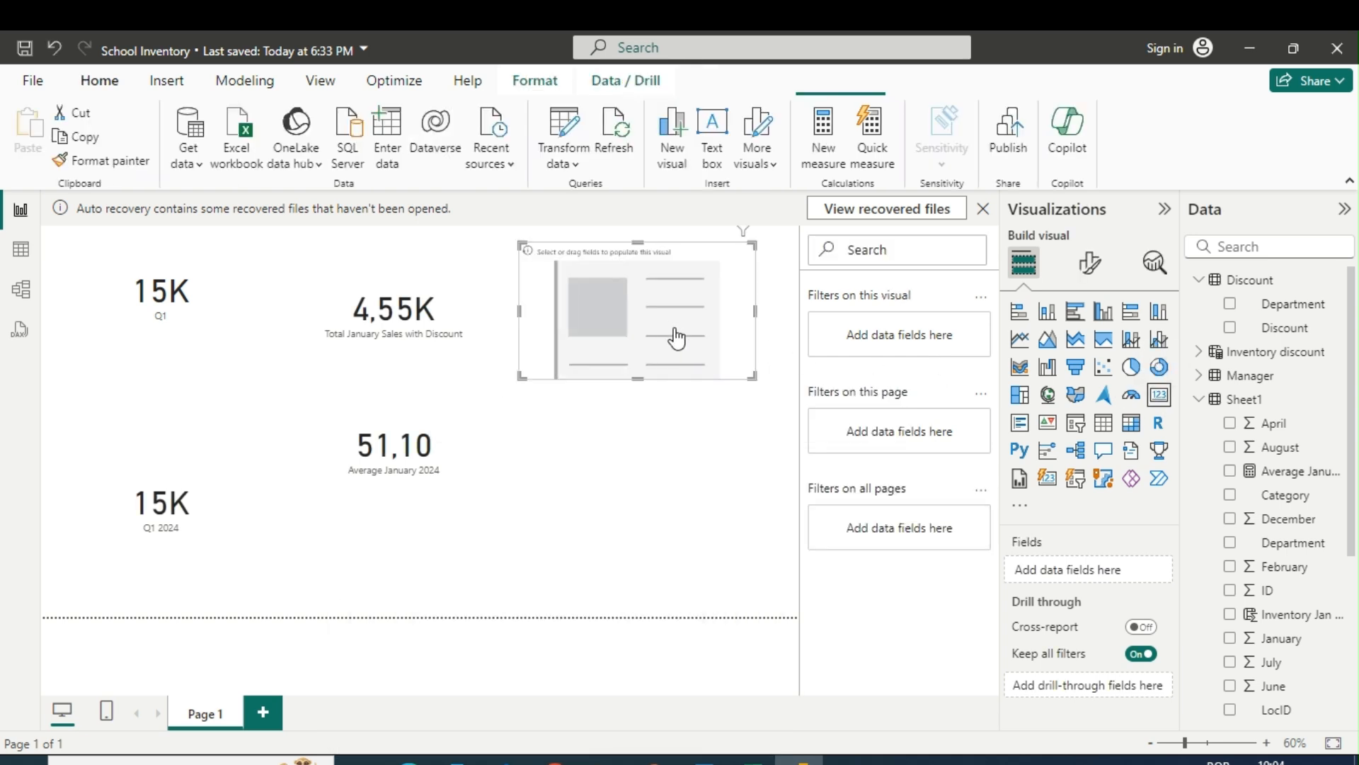
pyautogui.scroll(-6, 1296, 582)
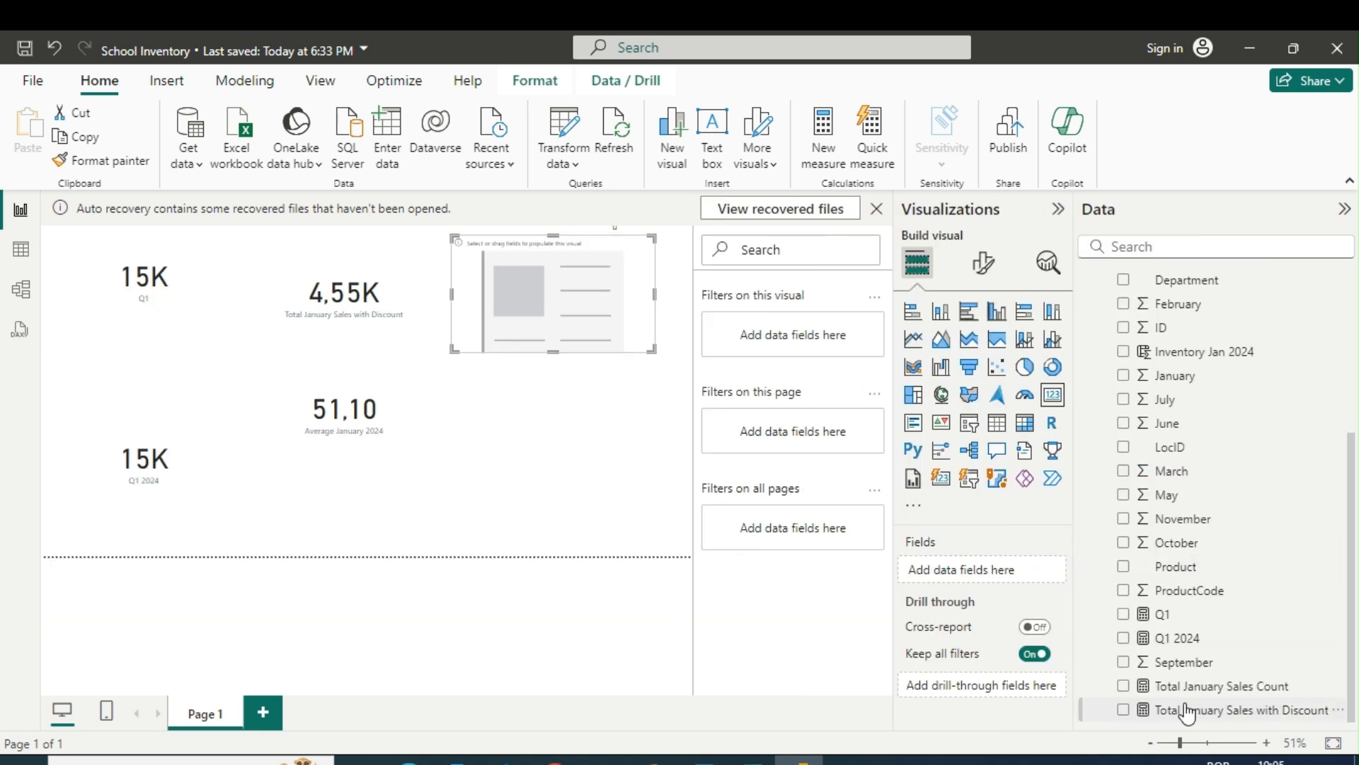
pyautogui.click(1124, 686)
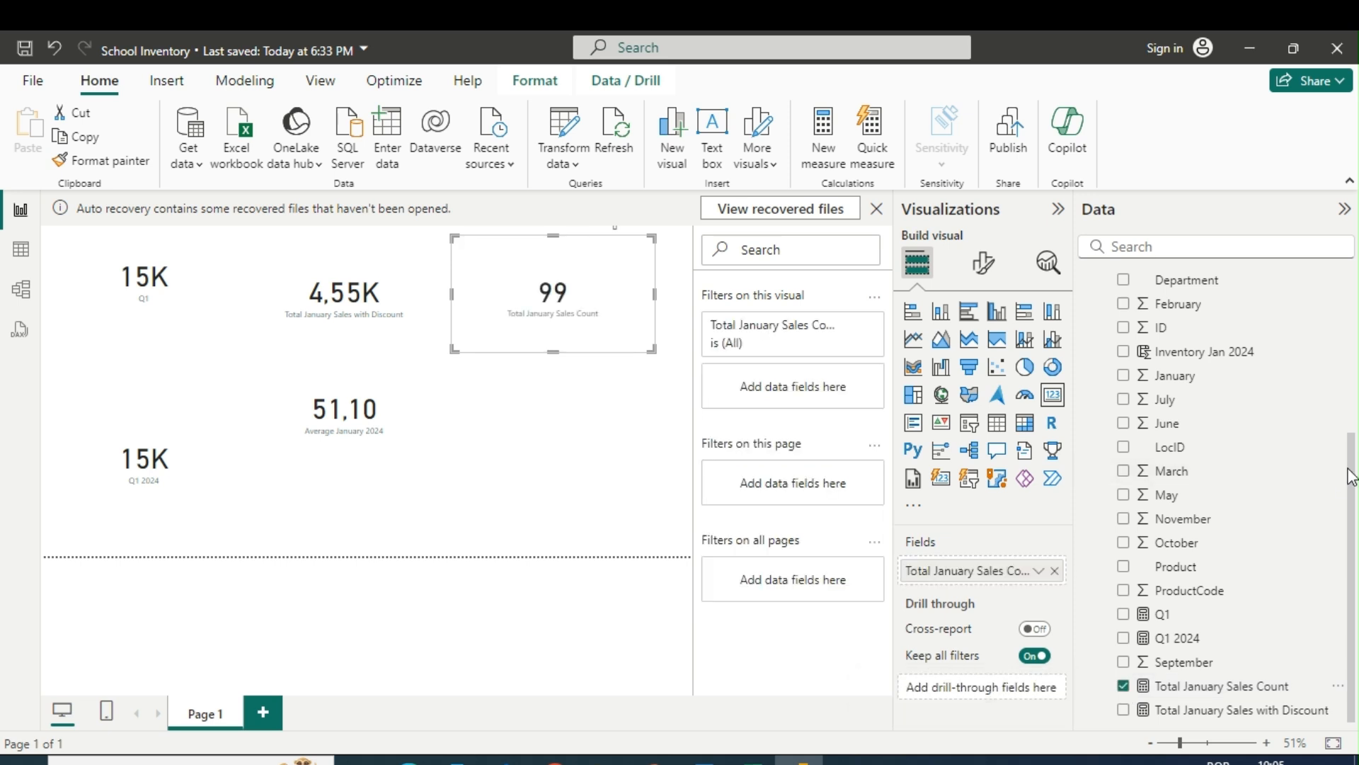
# - Create the measure Total Non-Blank January Sales = COUNTA('Sheet1'[January]) and show it in a compact card below the Total January Sales Count card
pyautogui.rightClick(1263, 429)
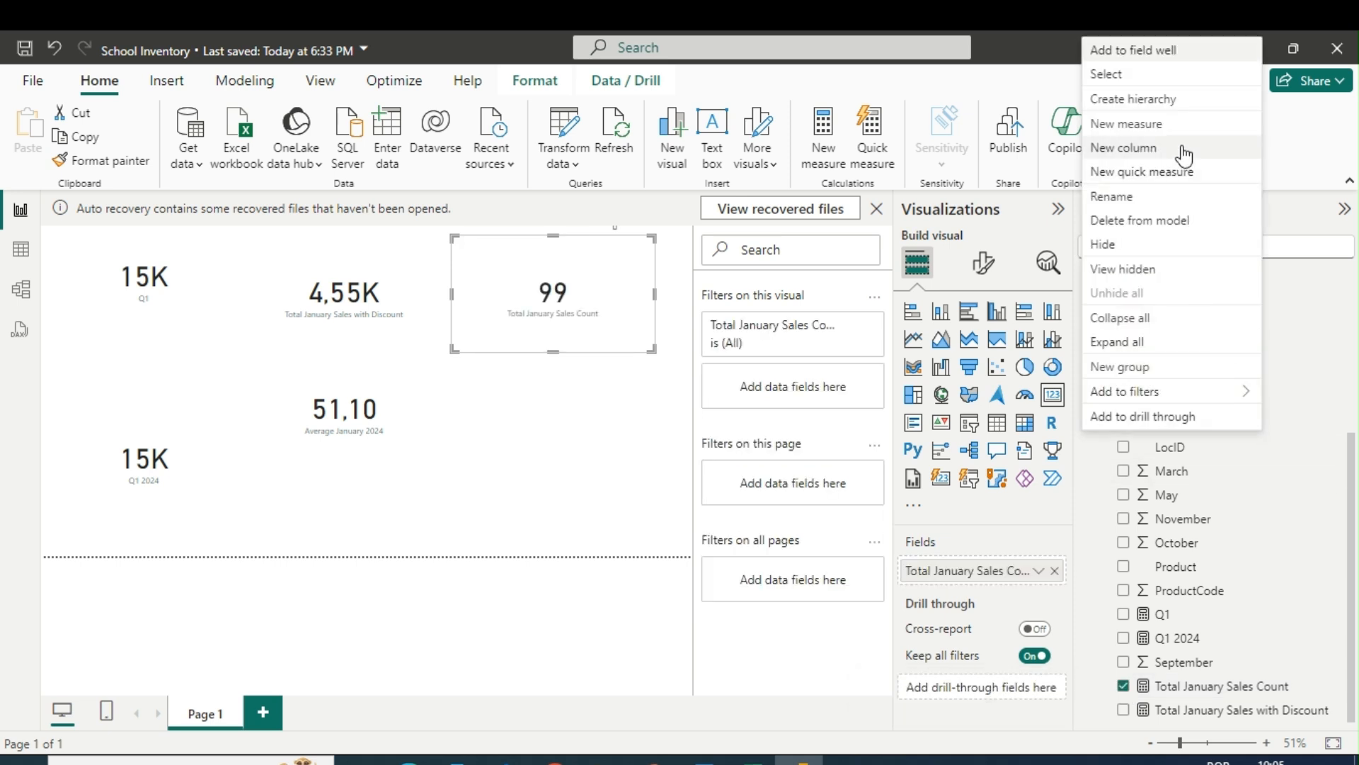
pyautogui.click(1138, 123)
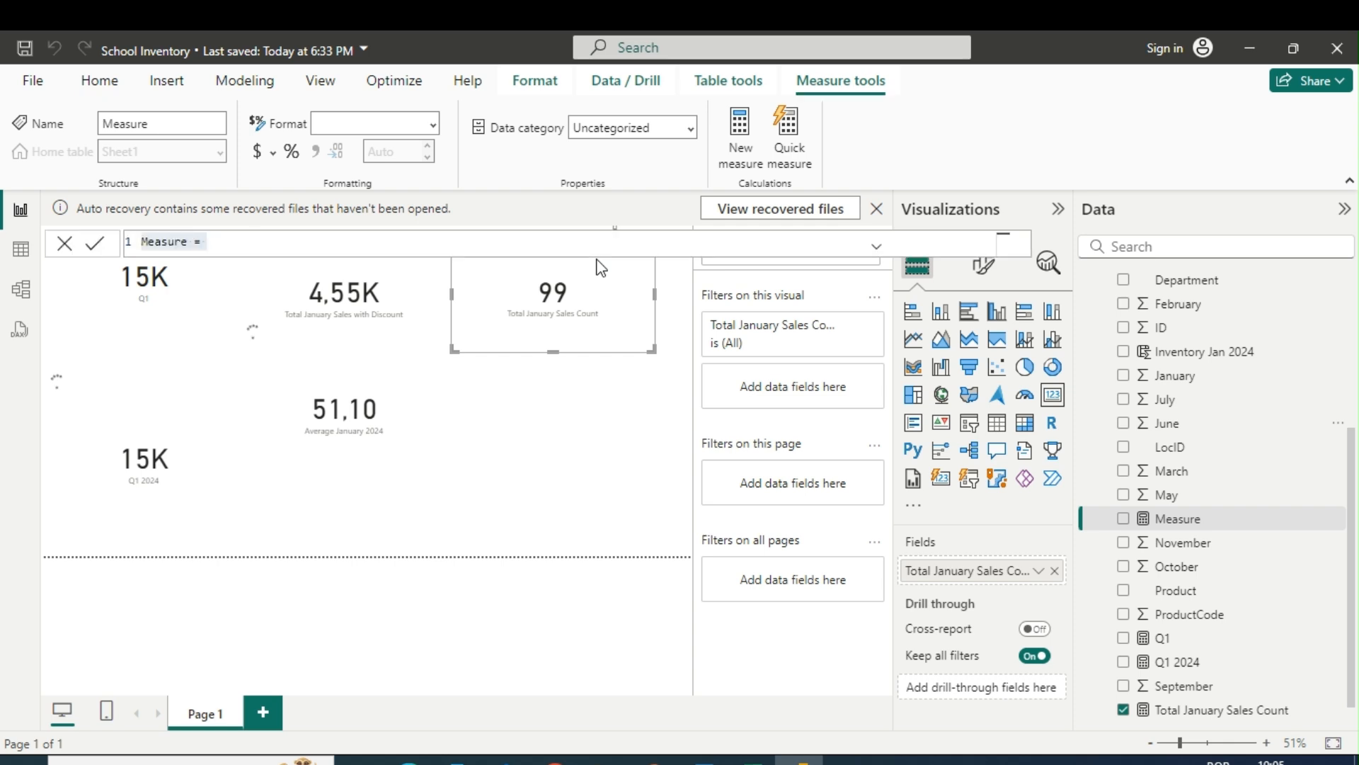
pyautogui.write("Total Non-Blank January Sales = COUNTA('Sheet1'[January])")
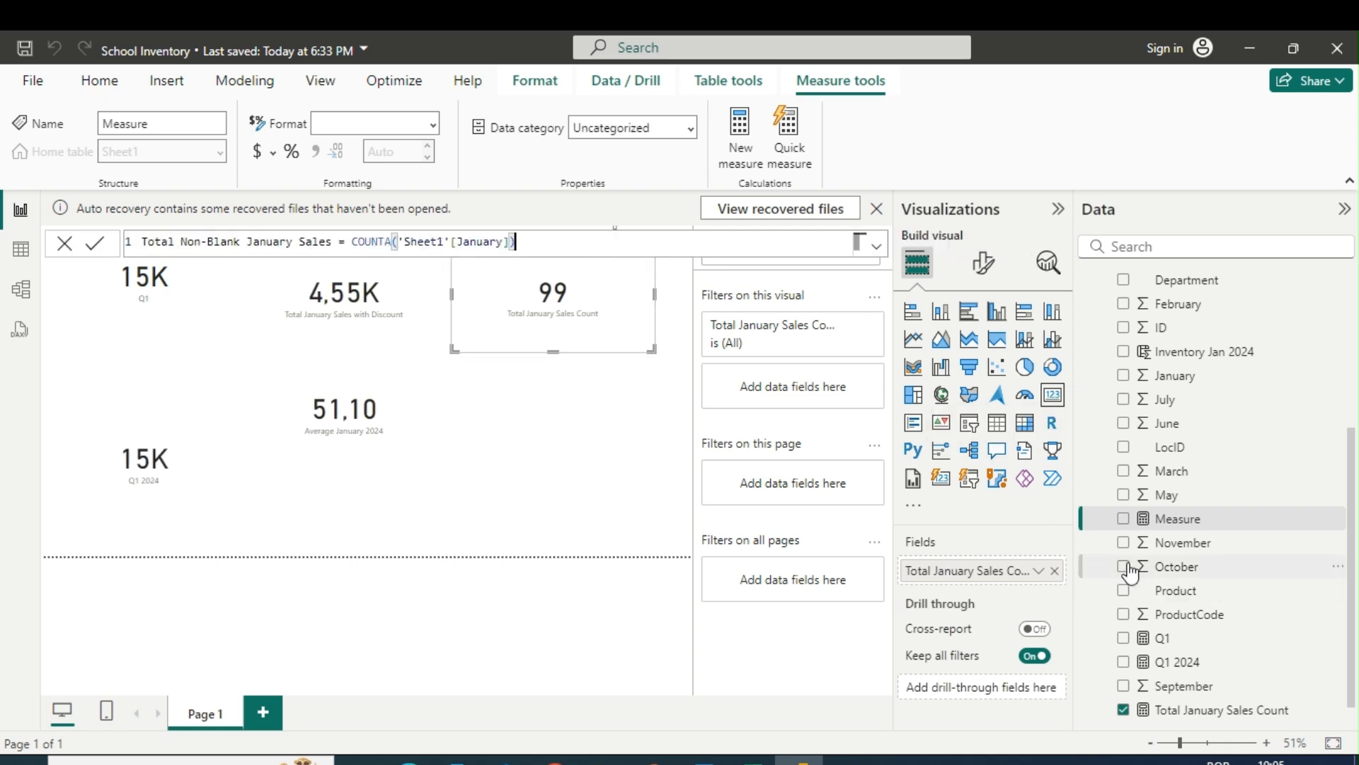
pyautogui.click(97, 248)
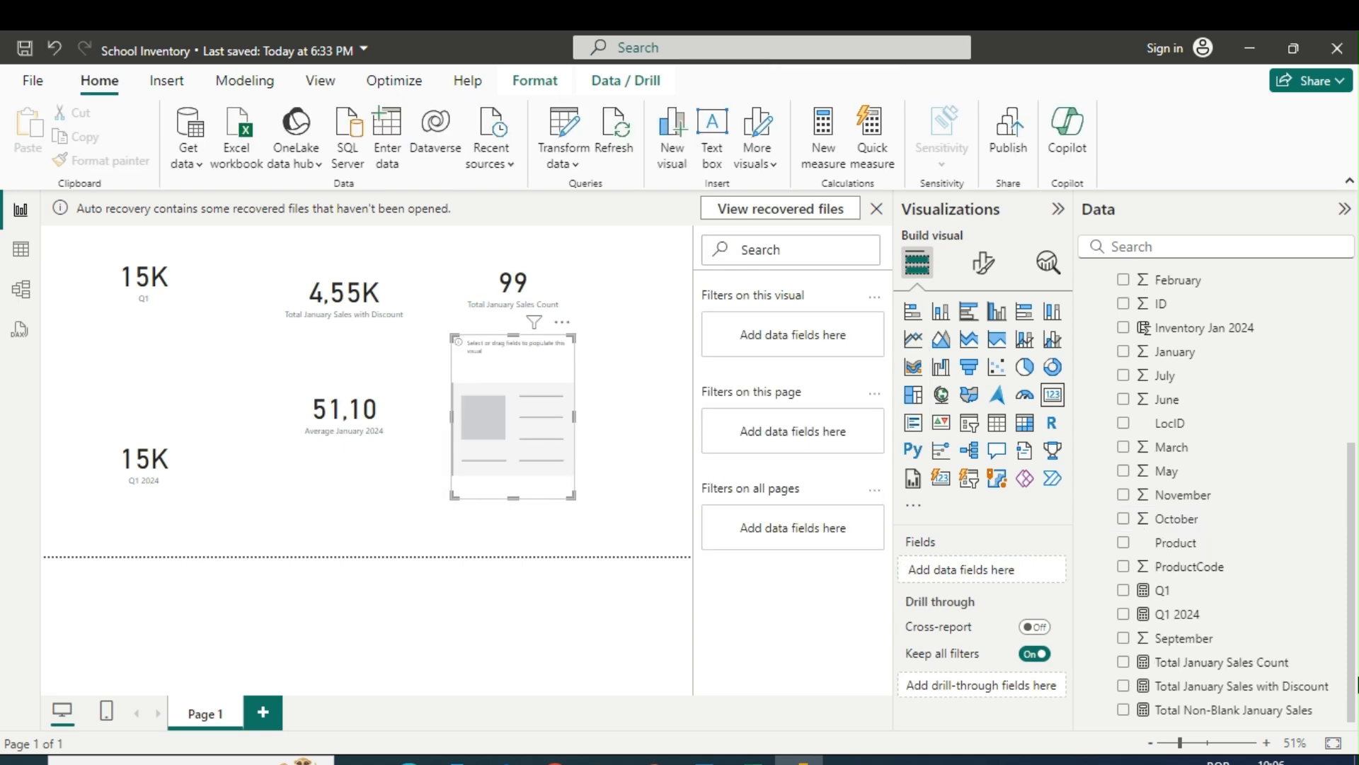
pyautogui.click(1123, 709)
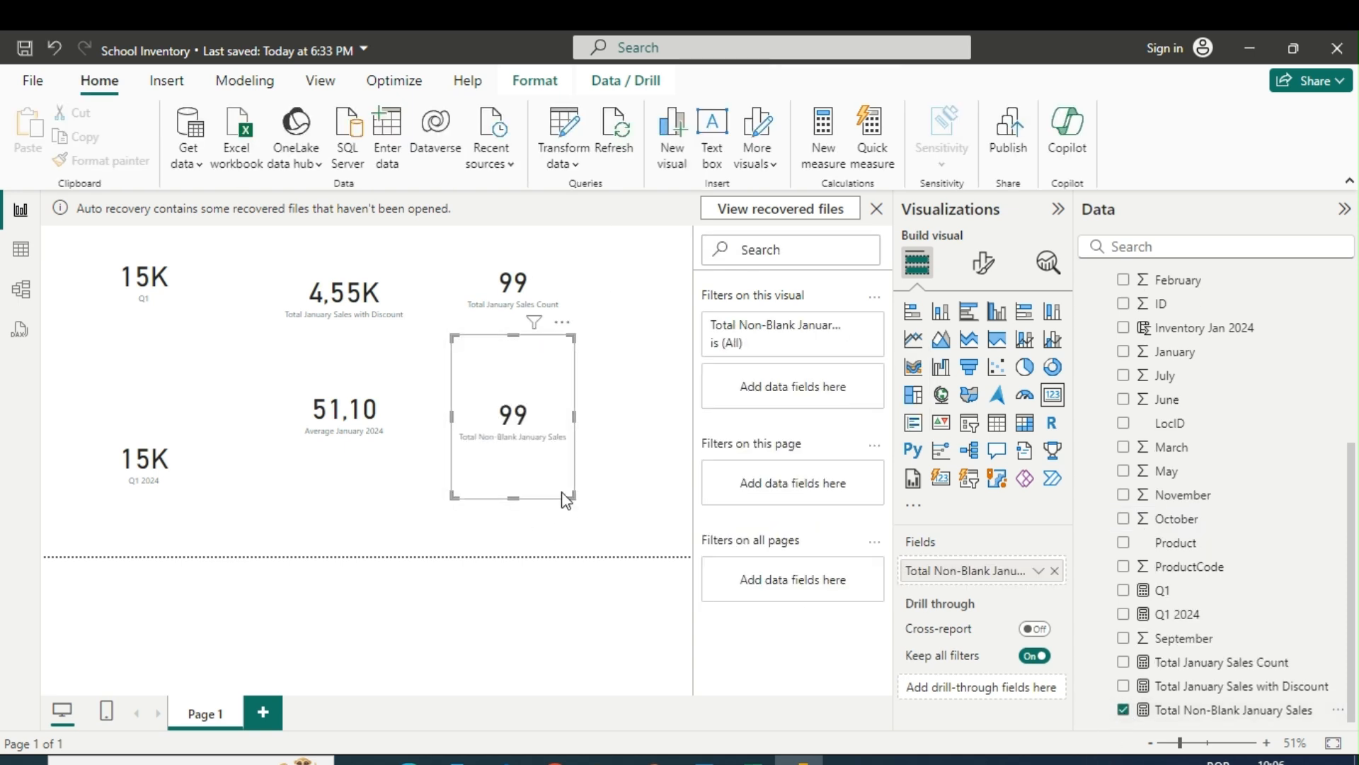
pyautogui.moveTo(571, 492); pyautogui.dragTo(594, 402)
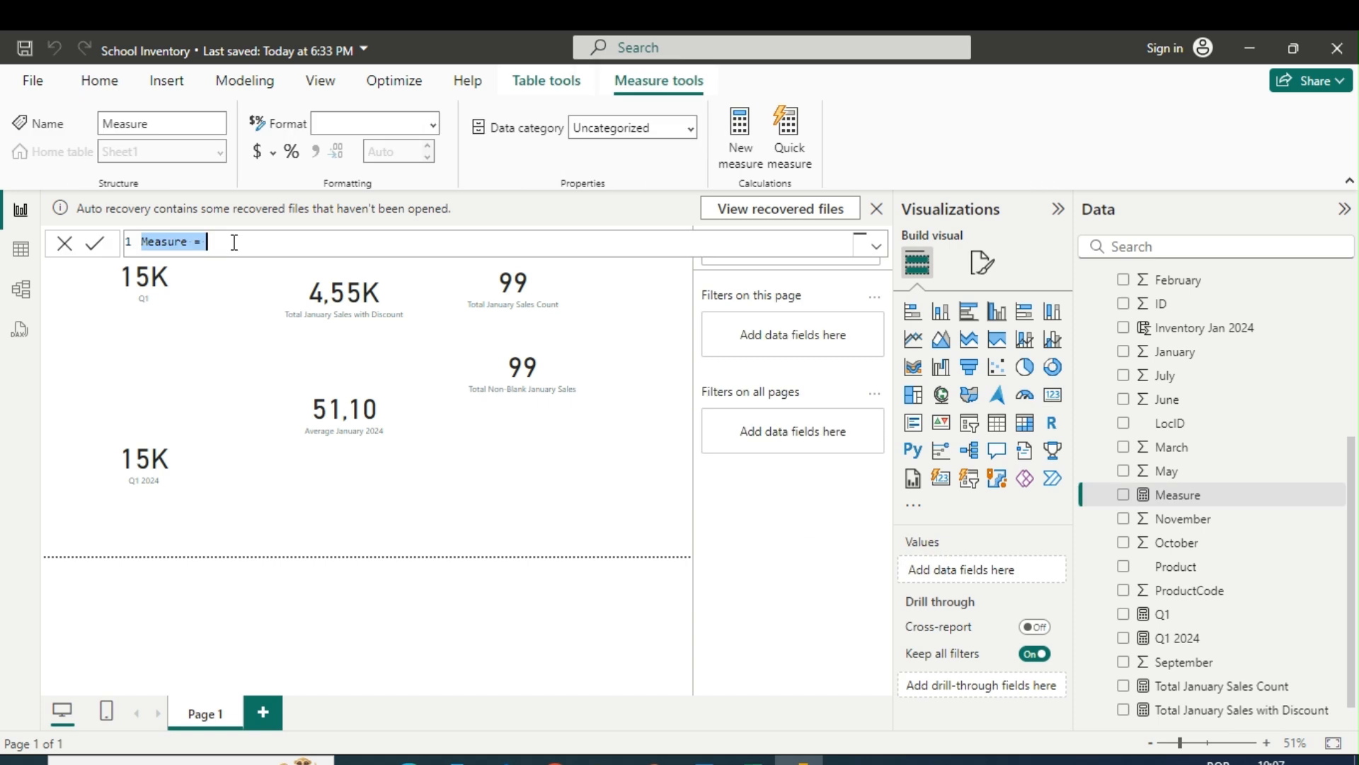
# - Define the new measure as Total Blank Sales = COUNTBLANK('Sheet1'[January]) and show it in a new card
pyautogui.write("Total Blank Sales = COUNTBLANK('Sheet1'[January])")
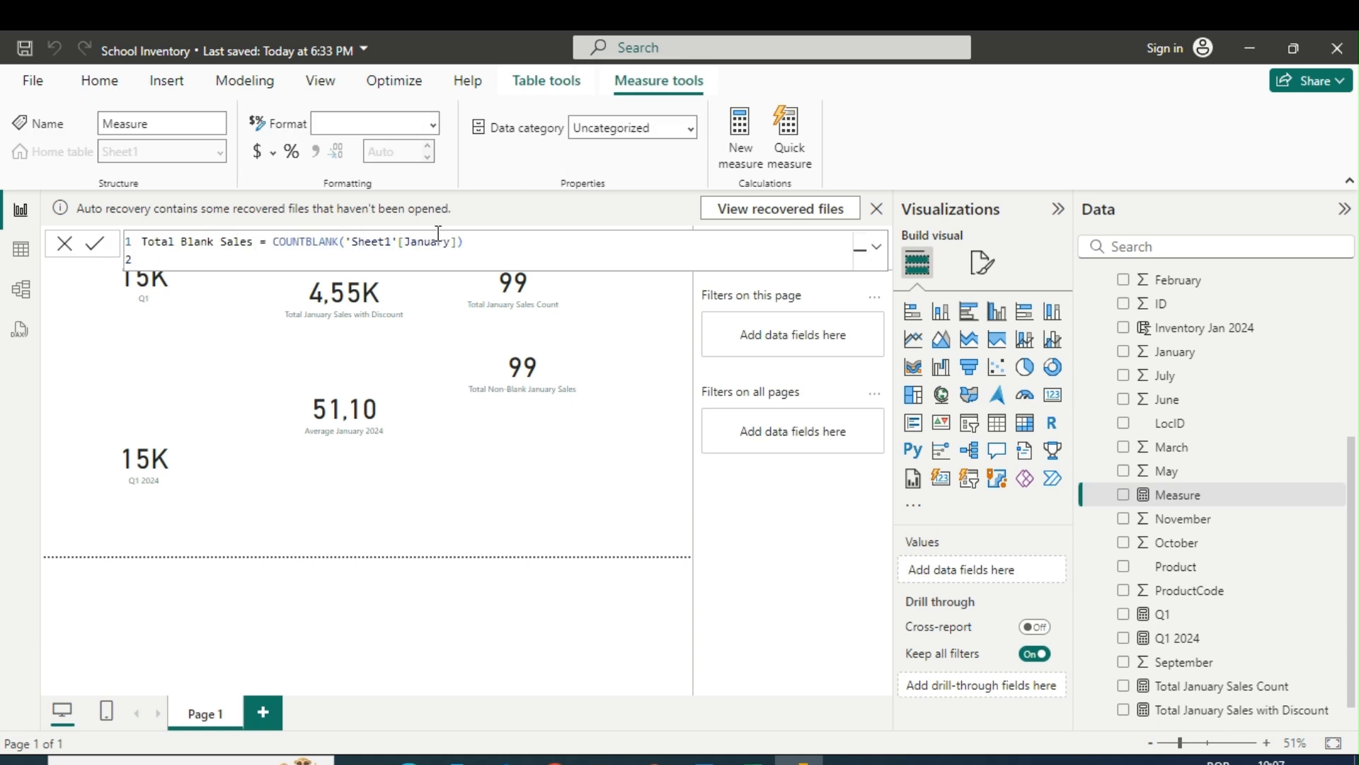
pyautogui.click(88, 241)
pyautogui.click(1052, 395)
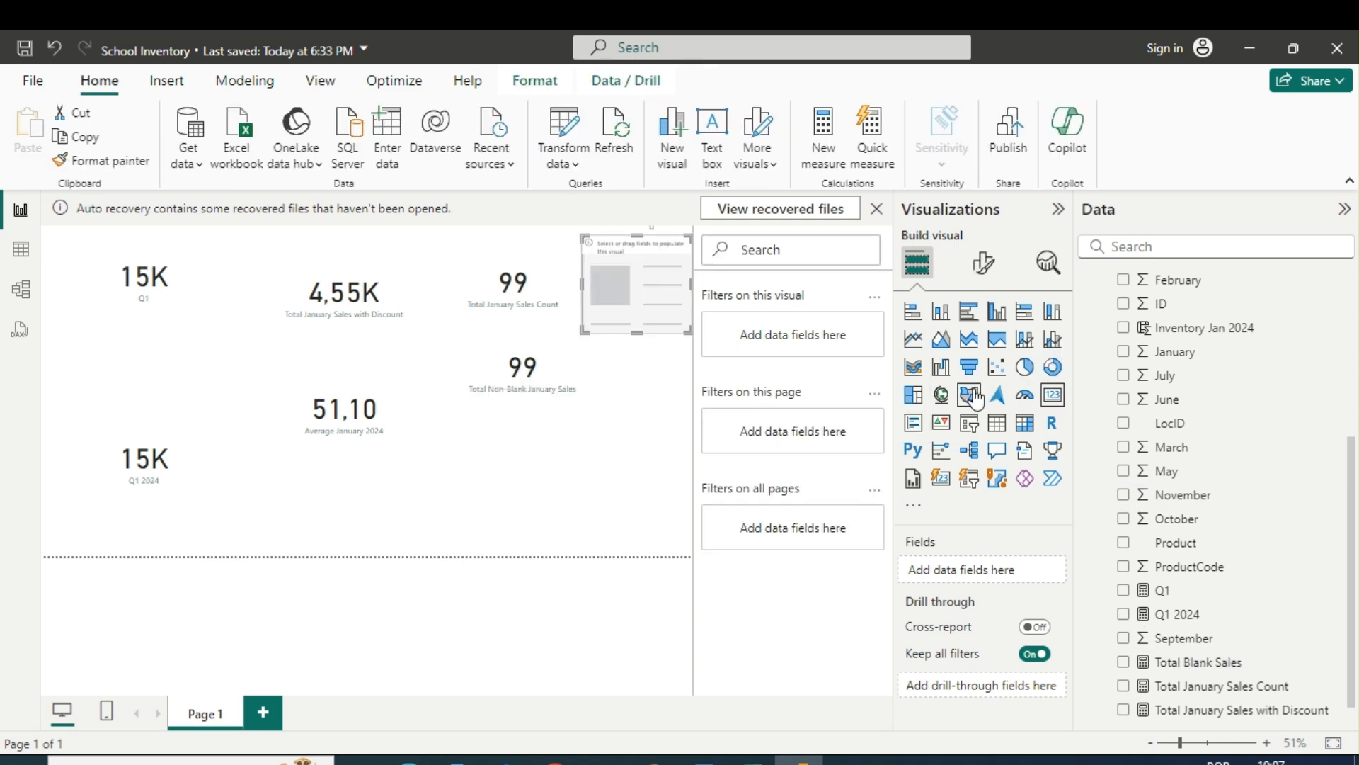
pyautogui.click(1123, 663)
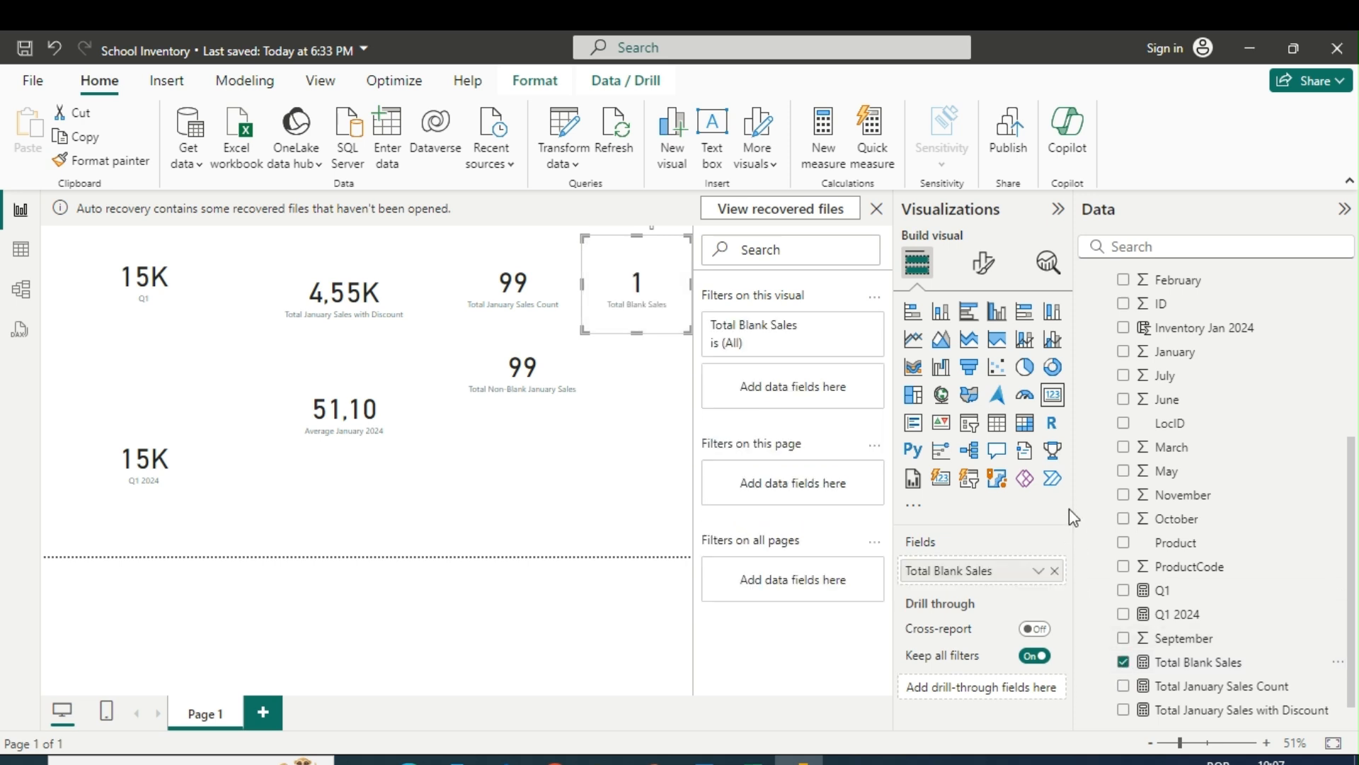
# - Create the measure Total Rows = COUNTROWS('Sheet1') and show it in a card placed directly below the Total Blank Sales card
pyautogui.click(823, 137)
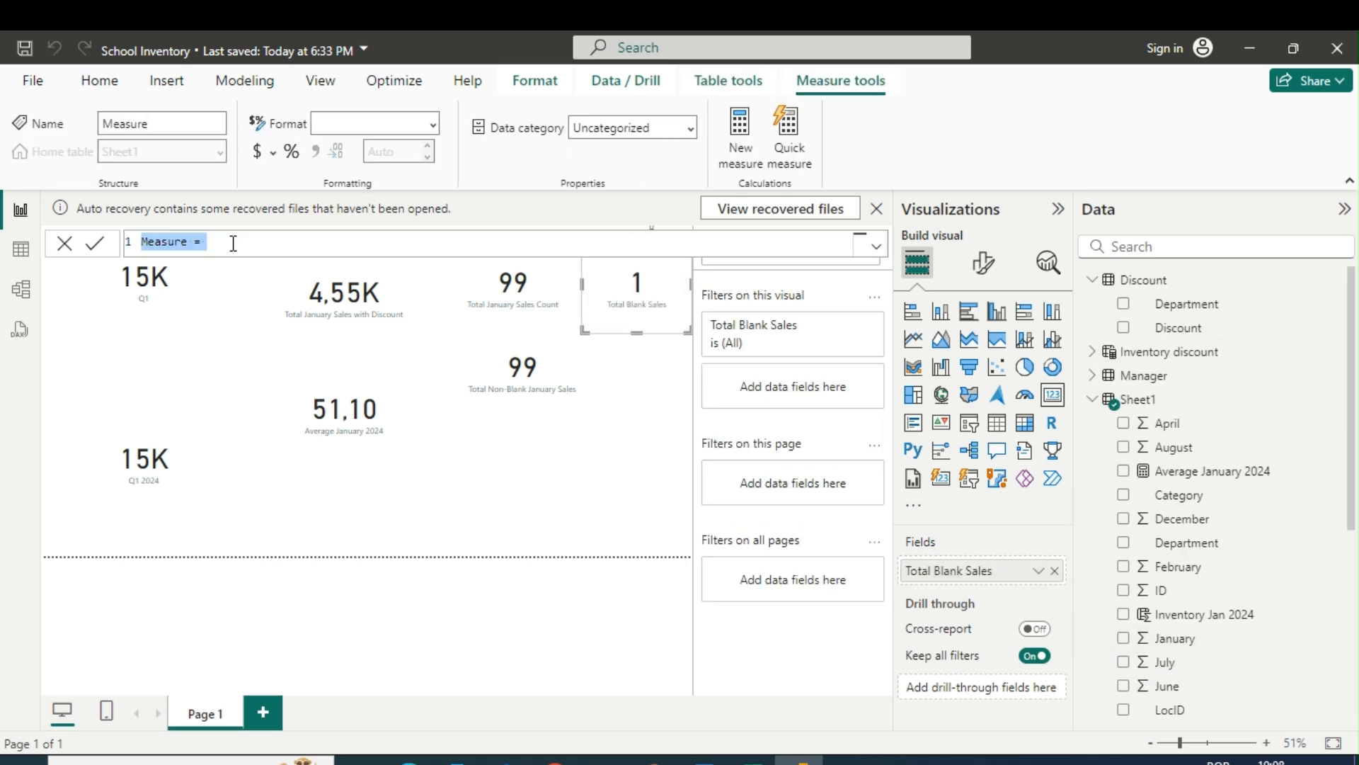
pyautogui.write("Total Rows = COUNTROWS('Sheet1')")
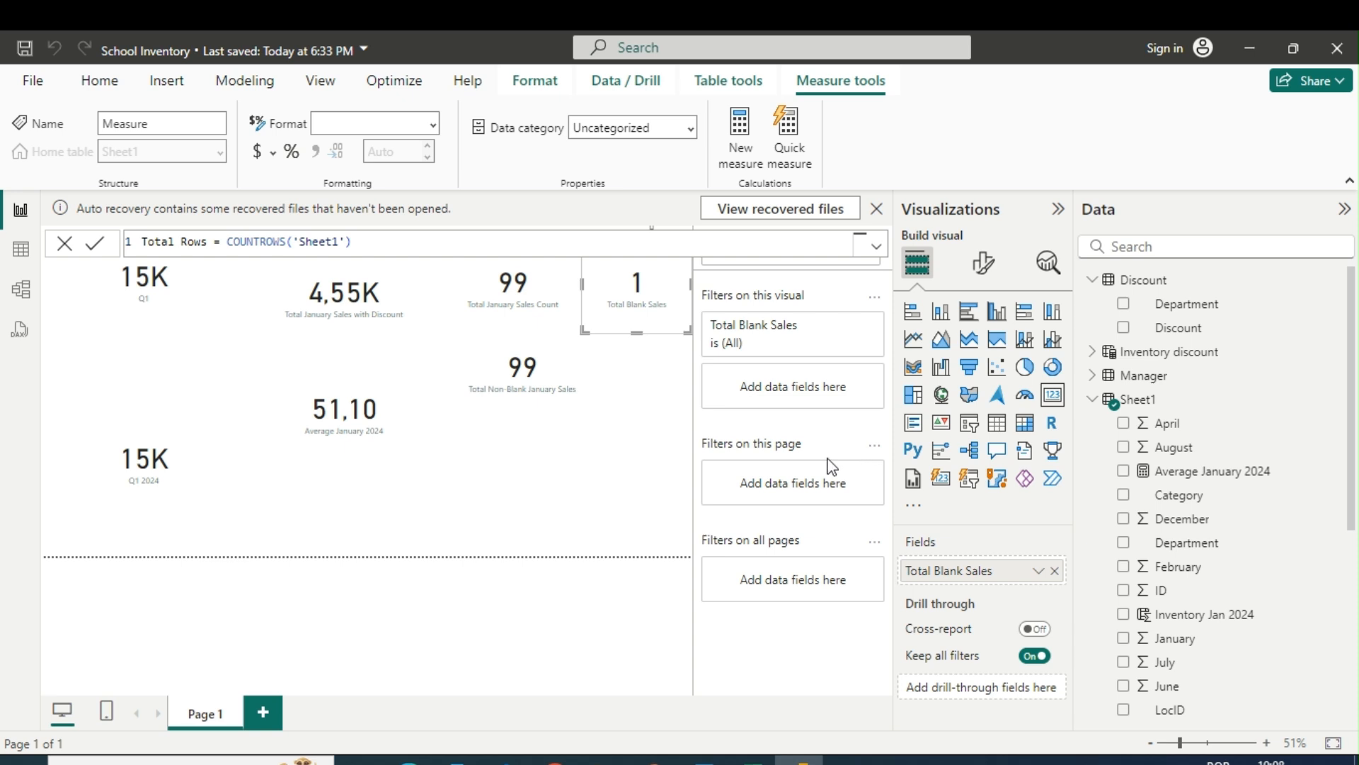
pyautogui.press('Return')
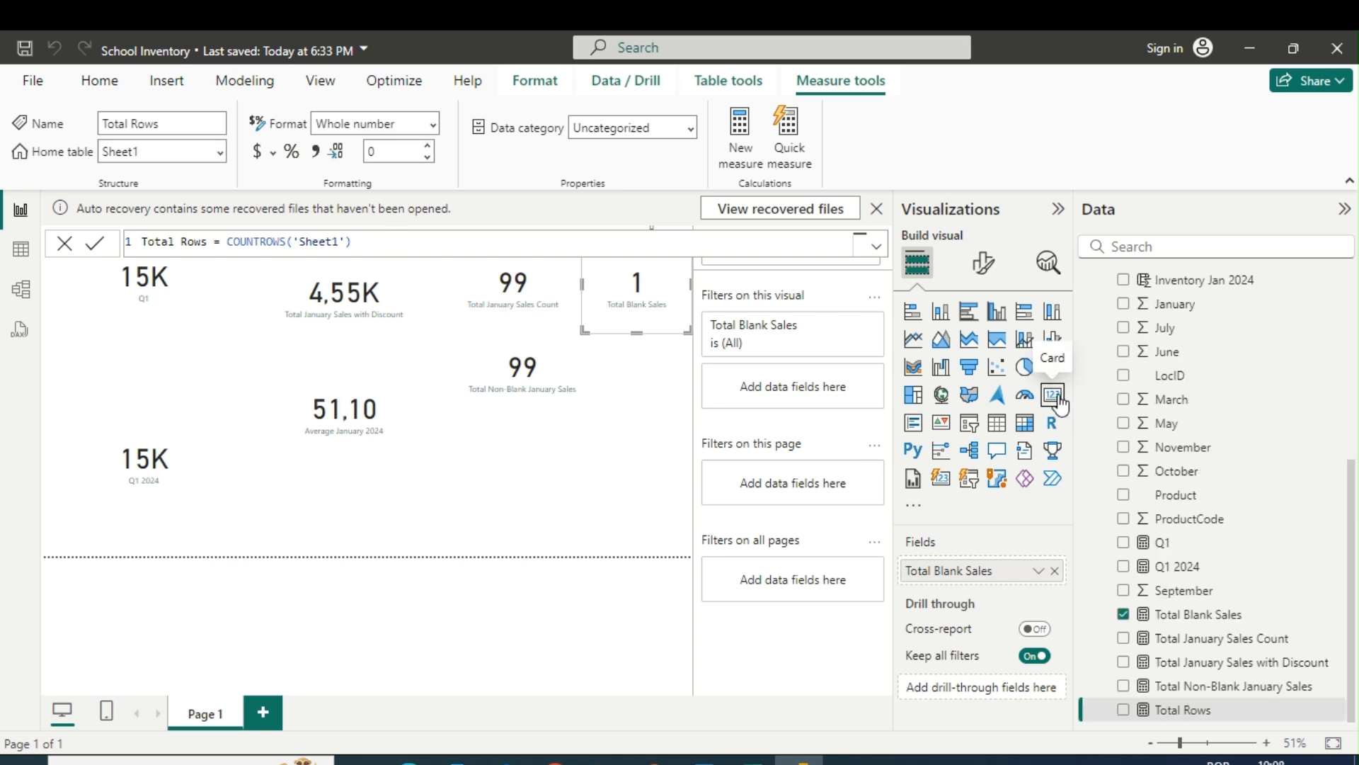
pyautogui.click(644, 382)
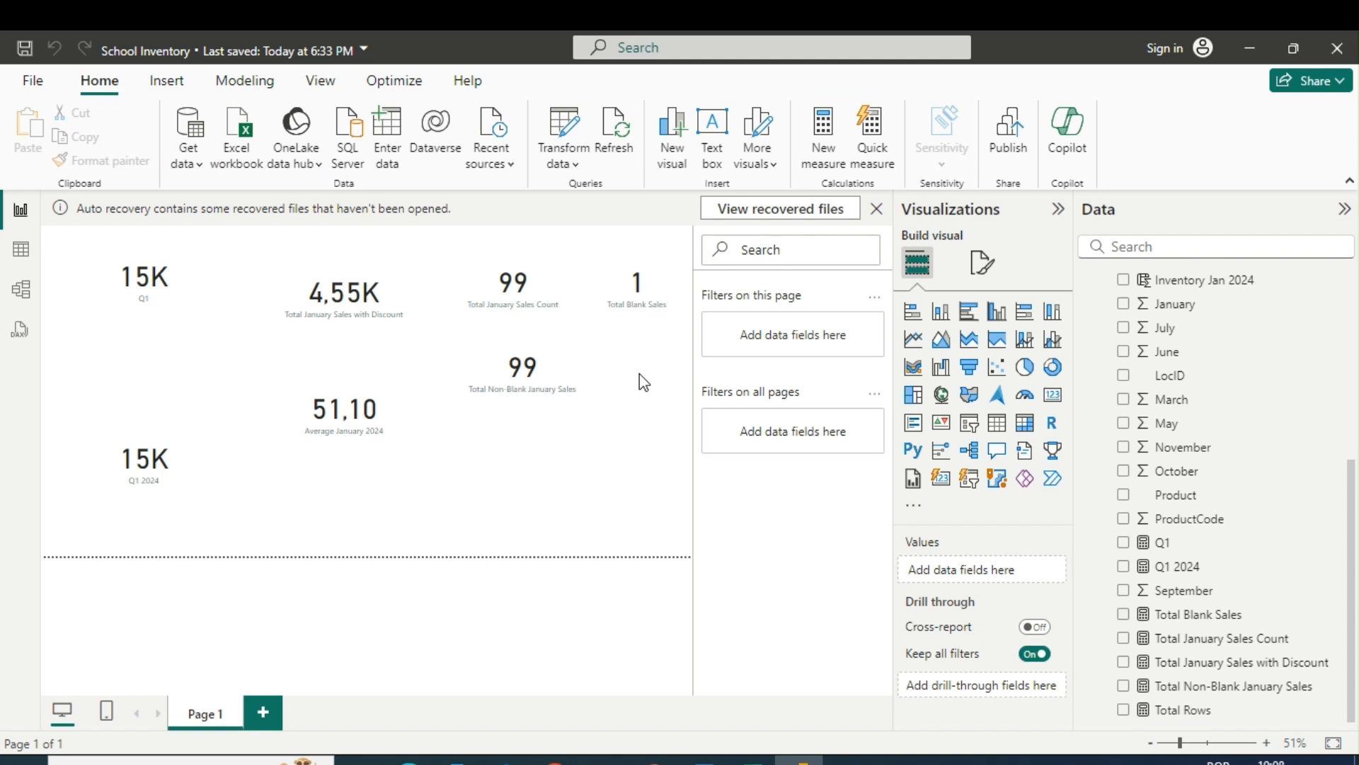
pyautogui.click(1050, 398)
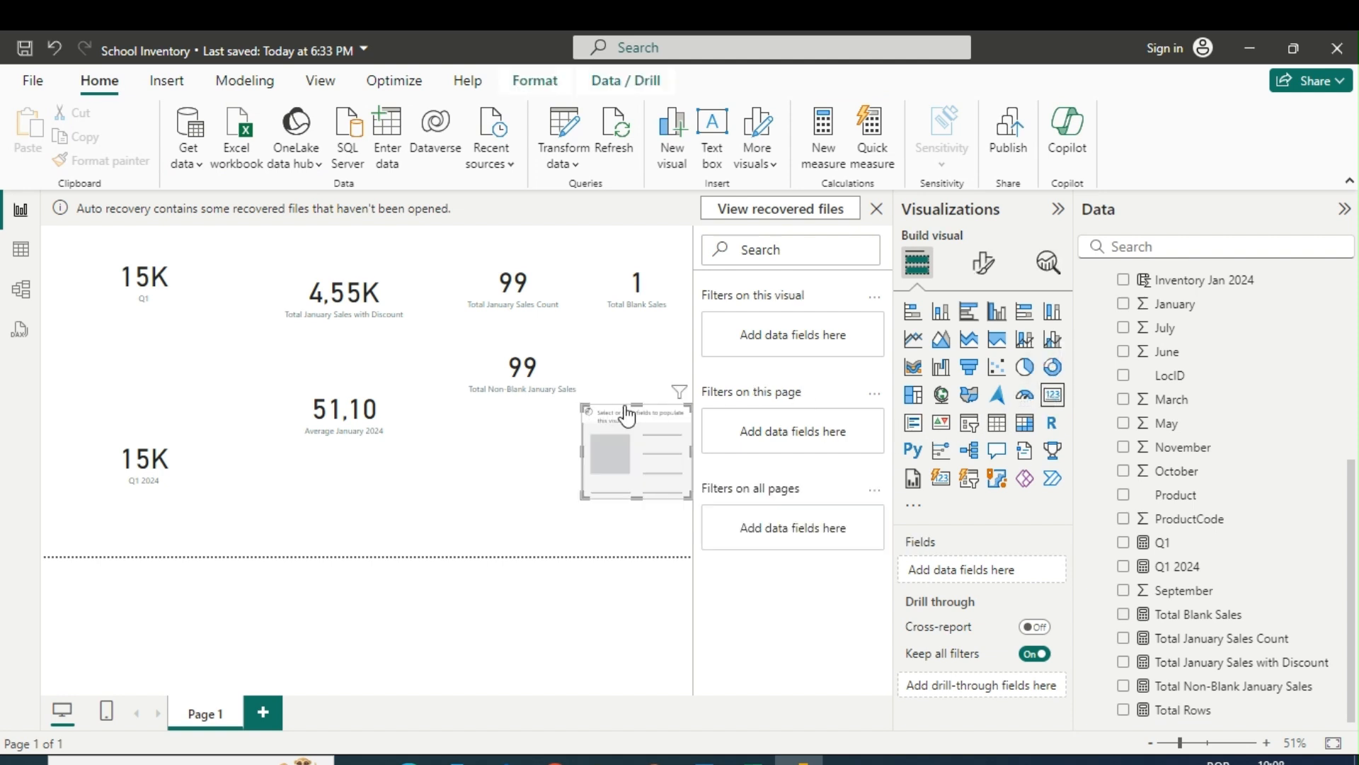
pyautogui.moveTo(618, 412); pyautogui.dragTo(622, 349)
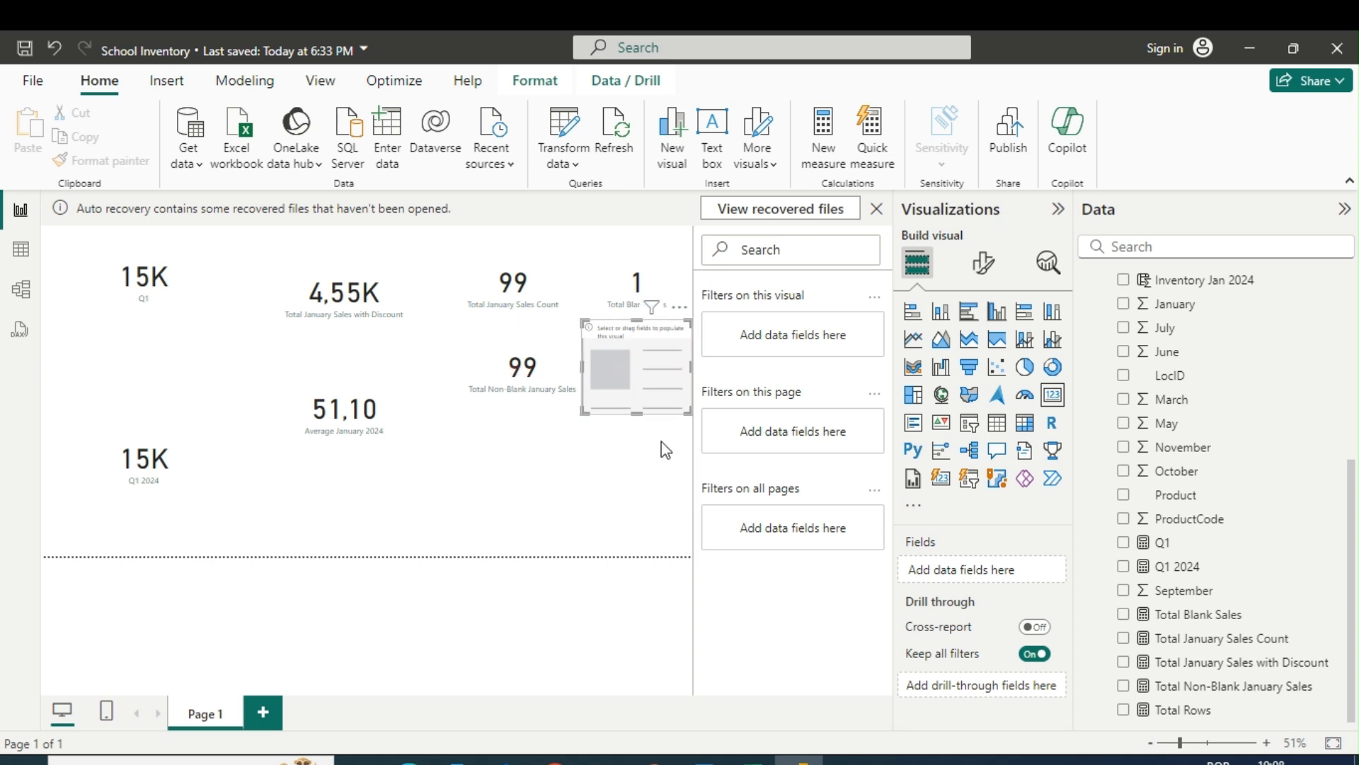
pyautogui.click(1124, 709)
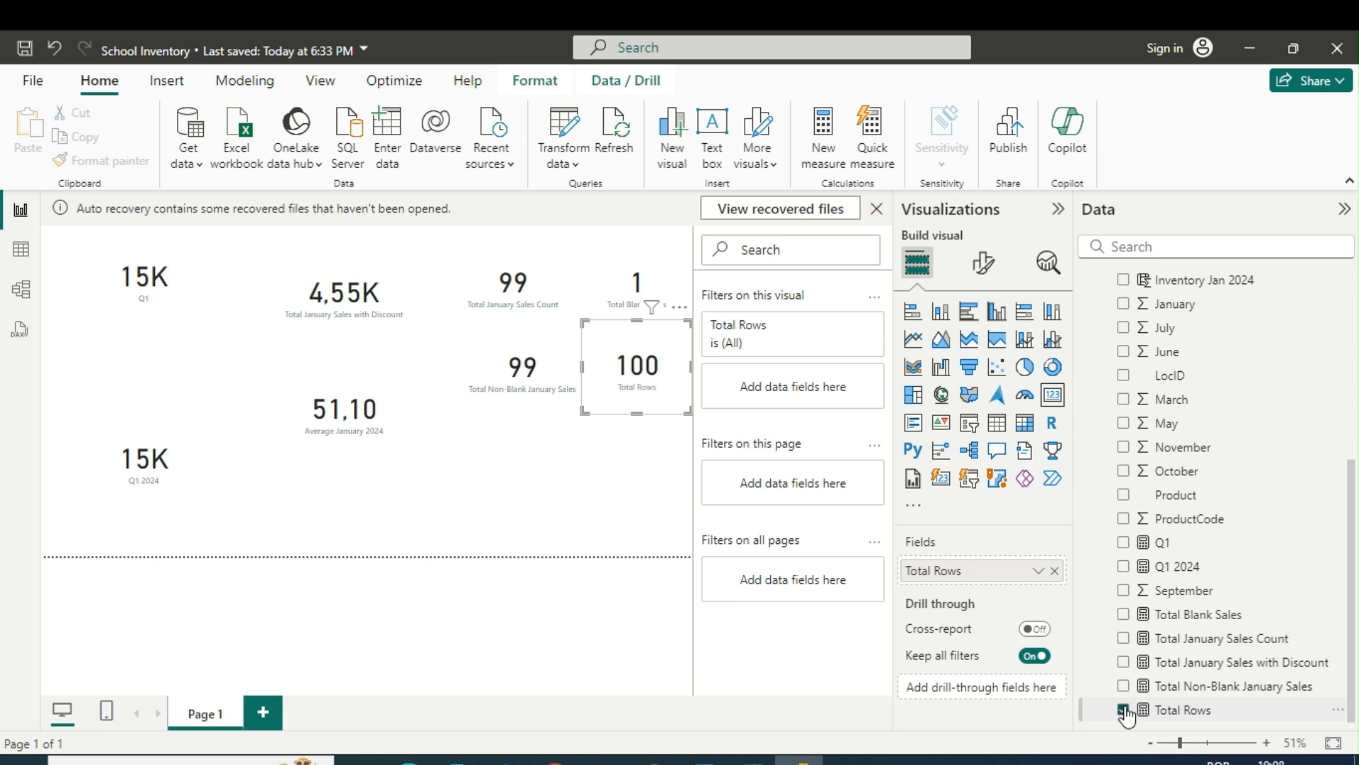
pyautogui.moveTo(507, 390); pyautogui.dragTo(512, 395)
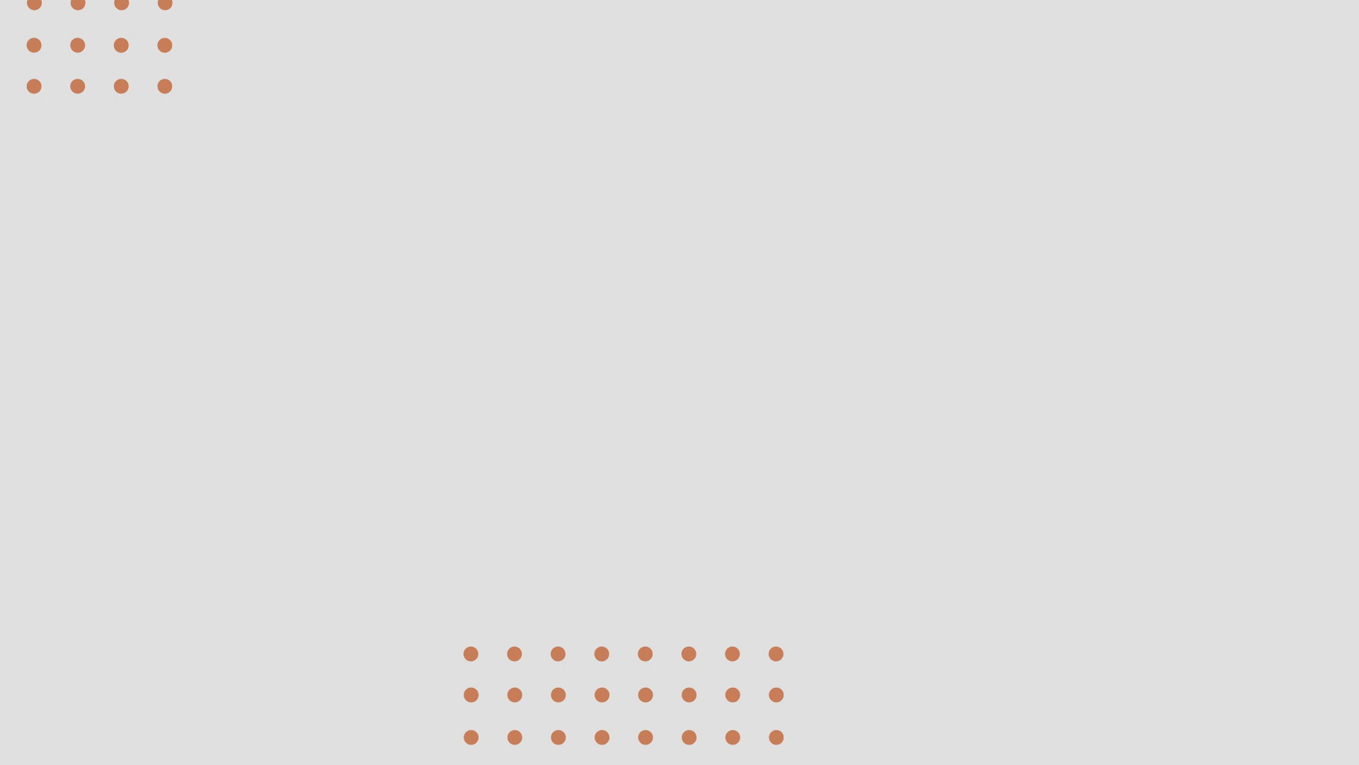